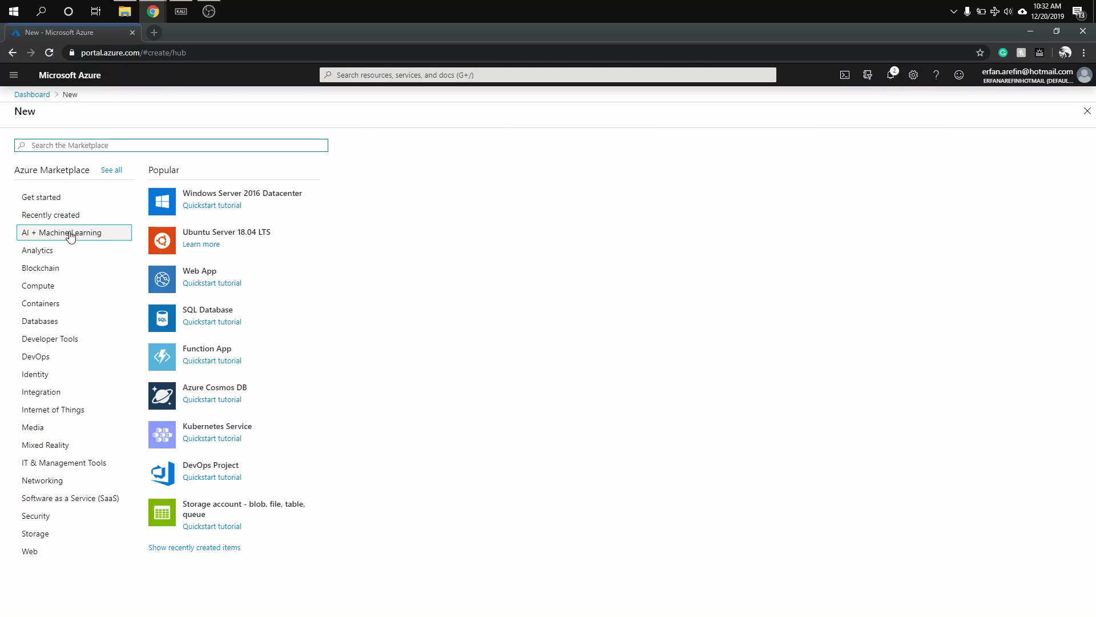
Show the Compute category's featured offerings in the Azure Marketplace.
left_click(45, 291)
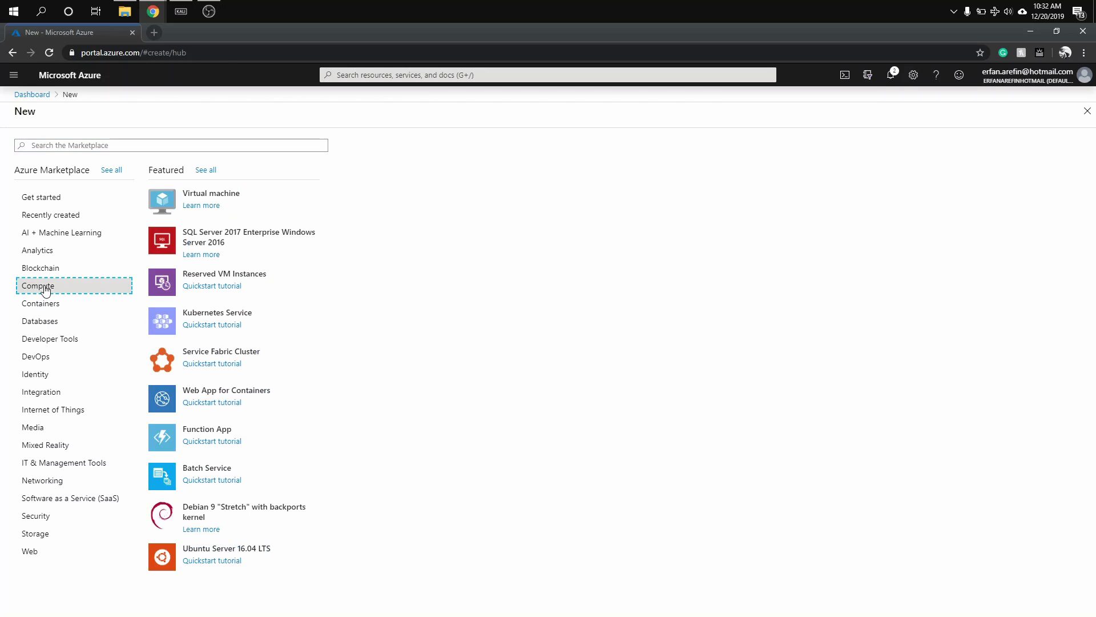
Start a new virtual machine, keeping the Visual Studio Ultimate with MSDN subscription.
left_click(215, 195)
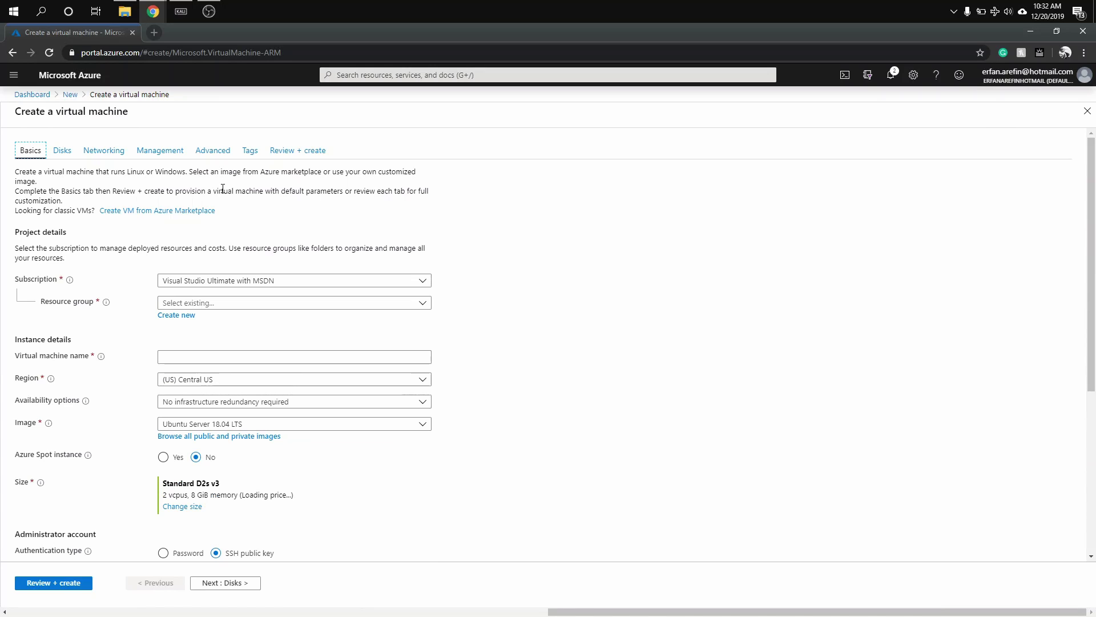
left_click(422, 281)
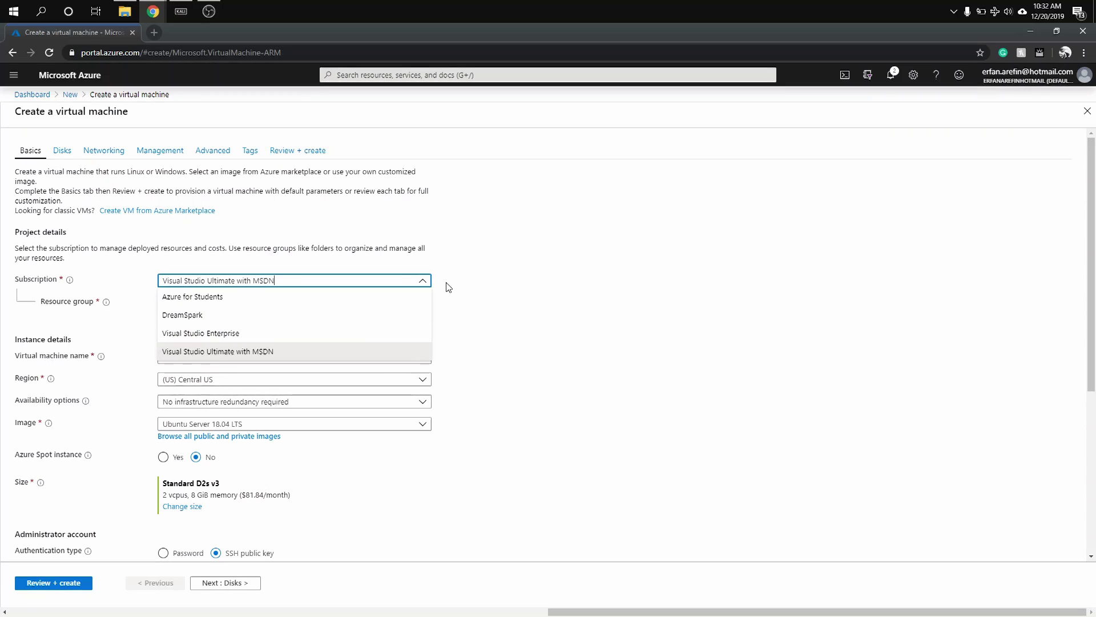
left_click(422, 282)
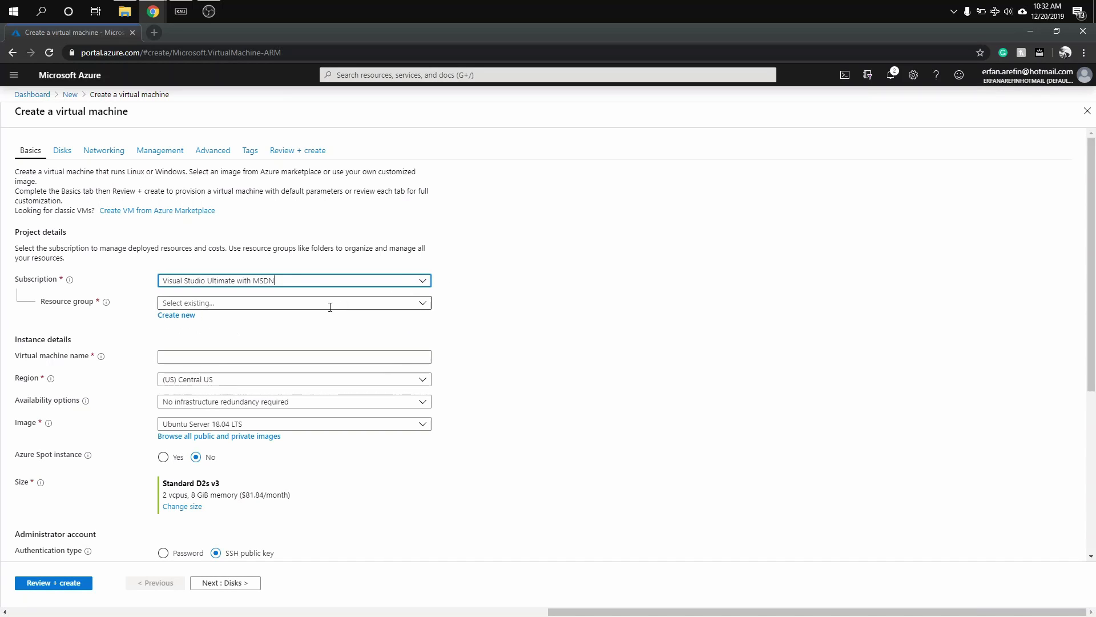
left_click(422, 304)
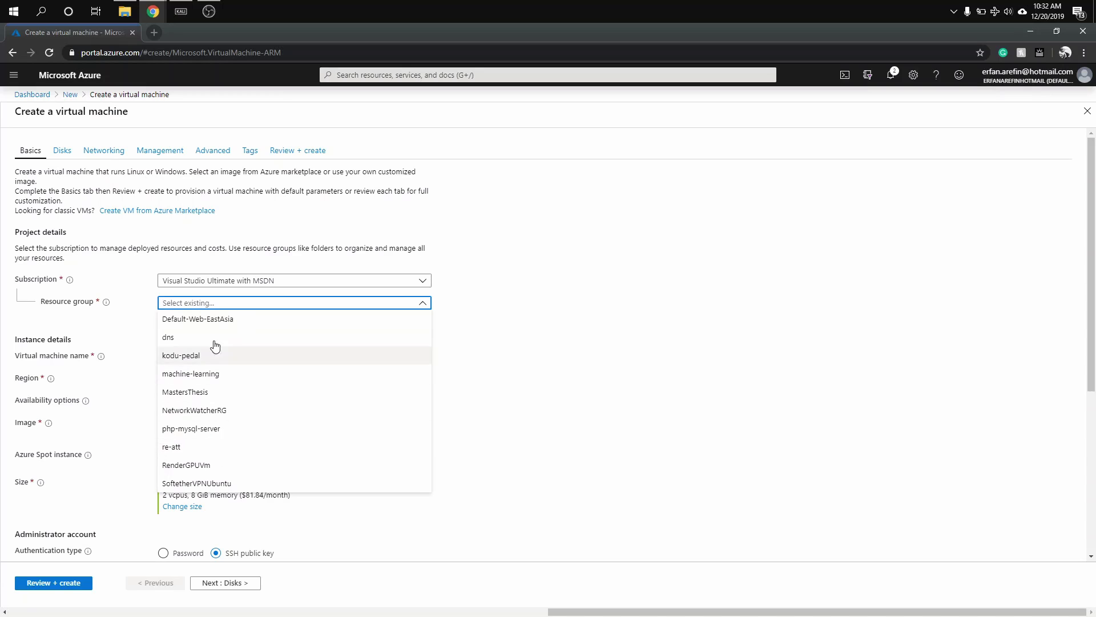
left_click(424, 306)
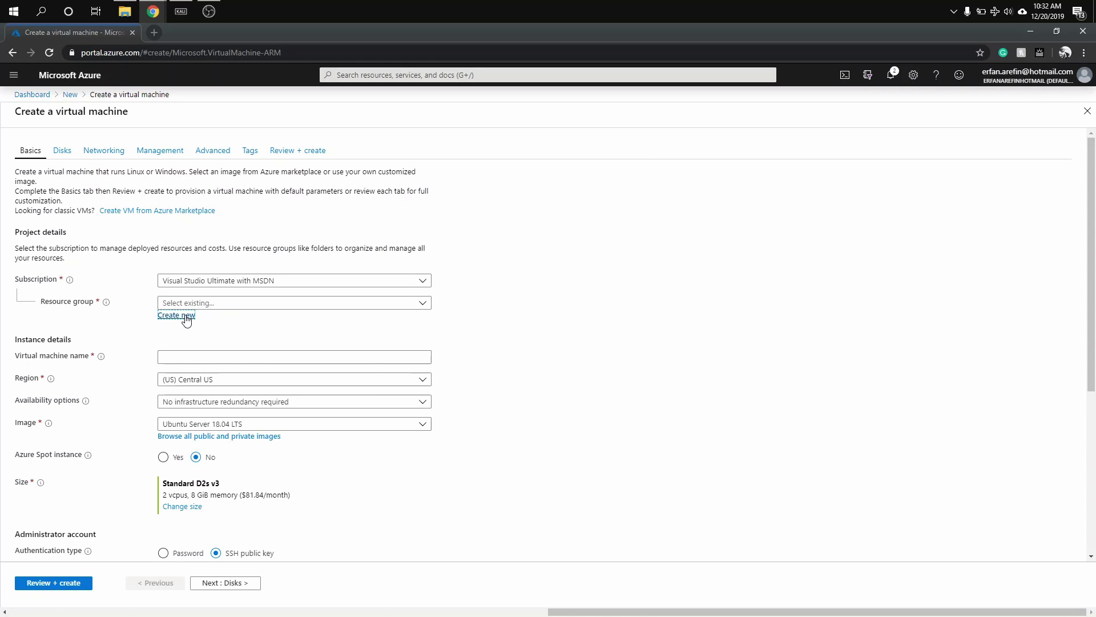
Create the resource group SofttetherVPNWin and copy its name for the VM name.
left_click(186, 317)
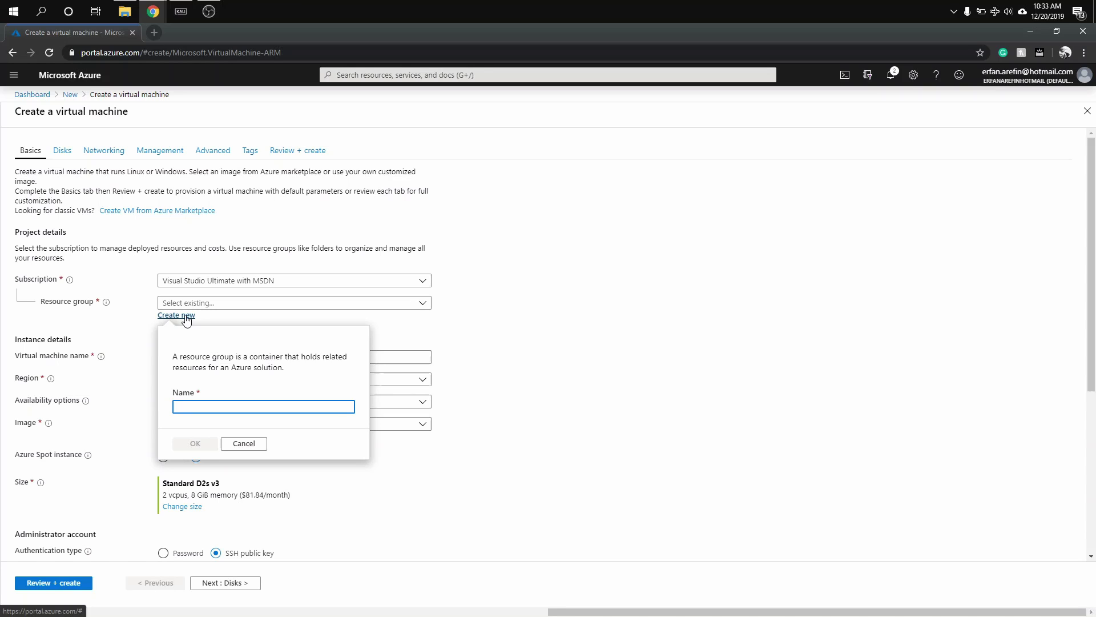
type("Soft")
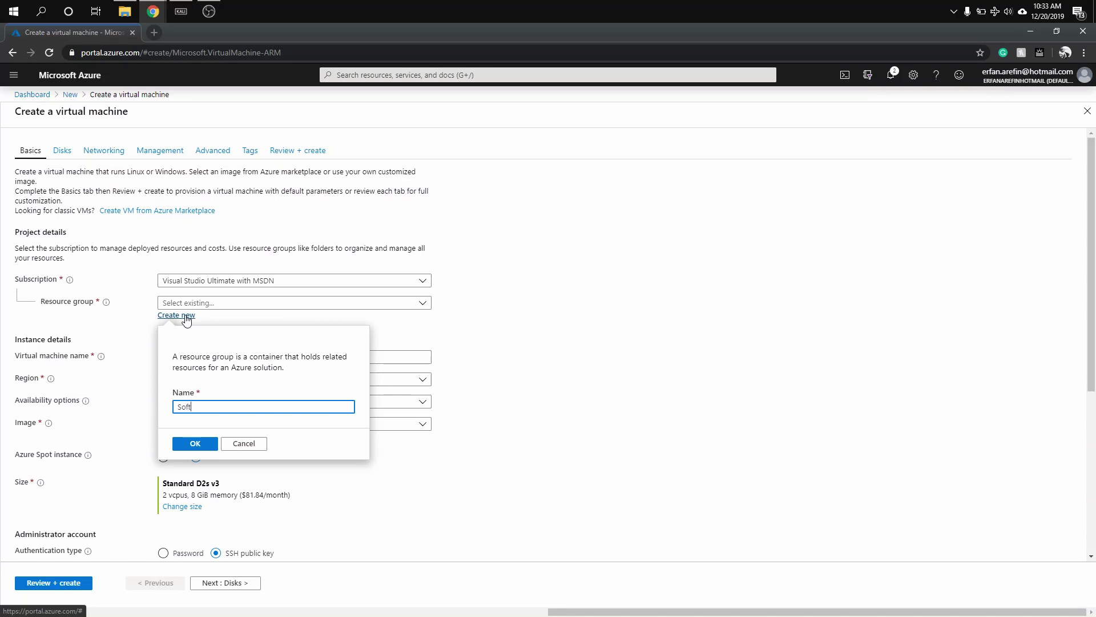
type("tetherVPNWin")
double_click(190, 406)
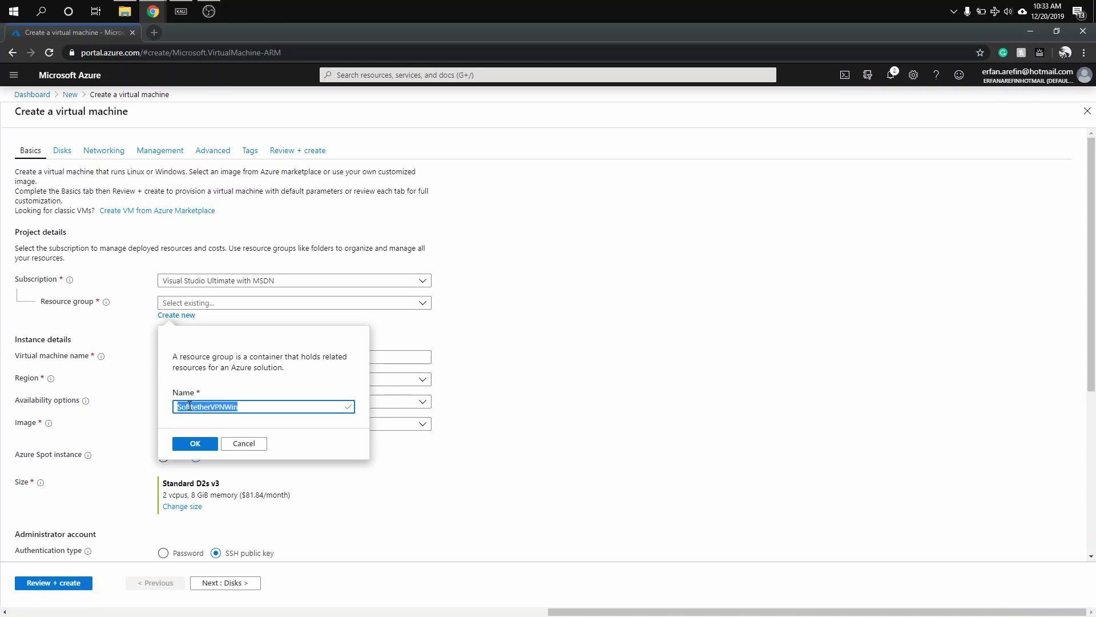
left_click(196, 443)
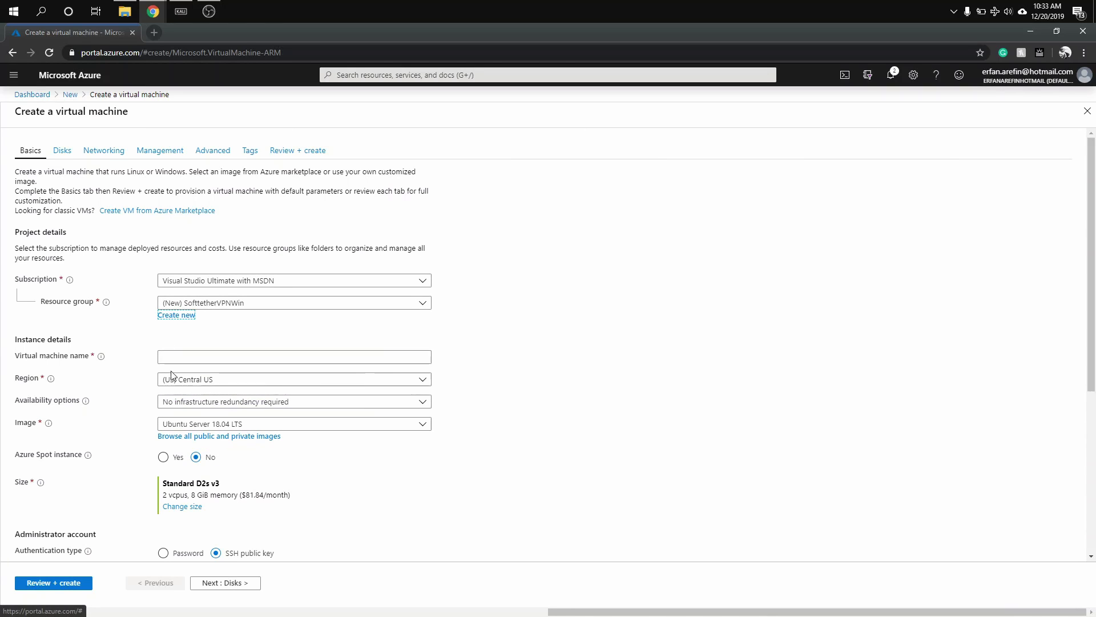
left_click(186, 356)
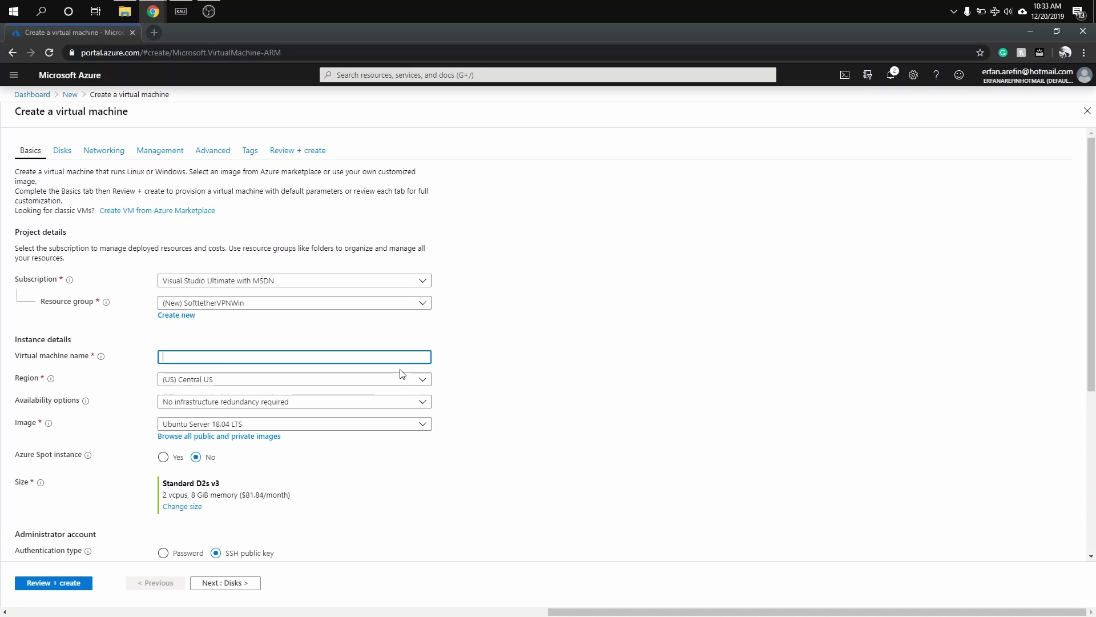
Name the VM SofttetherVPNWin in (Asia Pacific) Southeast Asia, with no infrastructure redundancy.
type("SofttetherVPNWin")
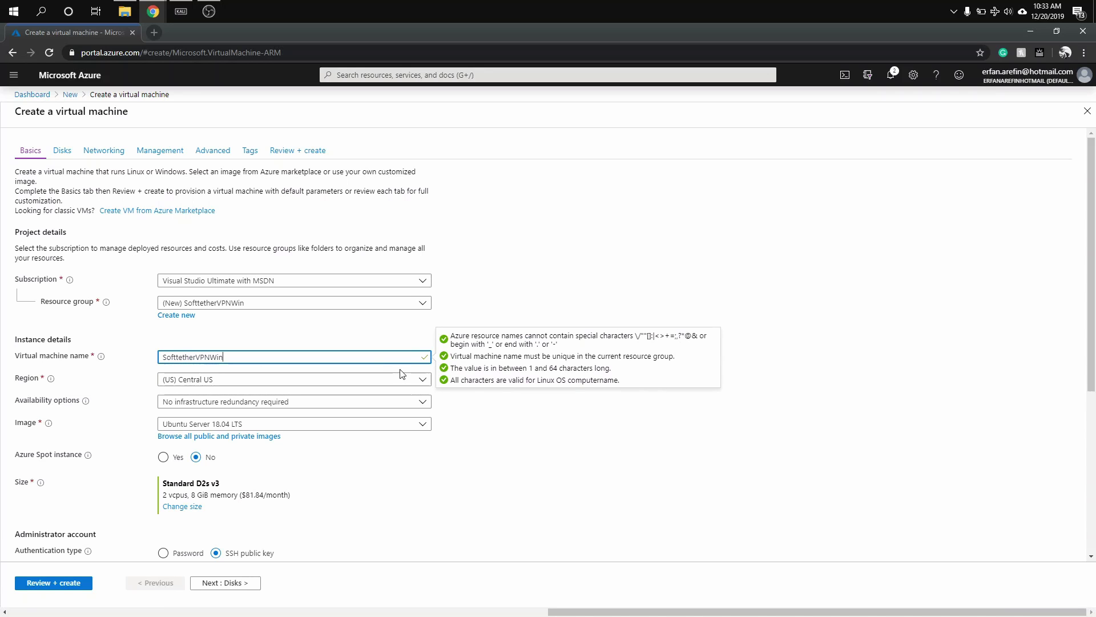
left_click(255, 379)
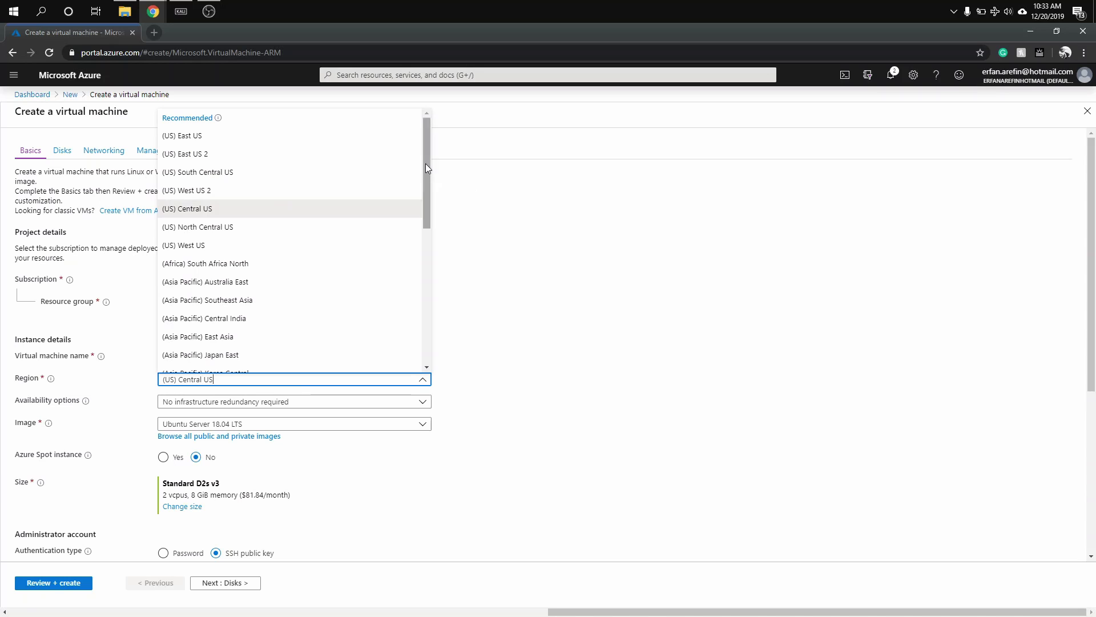
left_click_drag(426, 163, 452, 161)
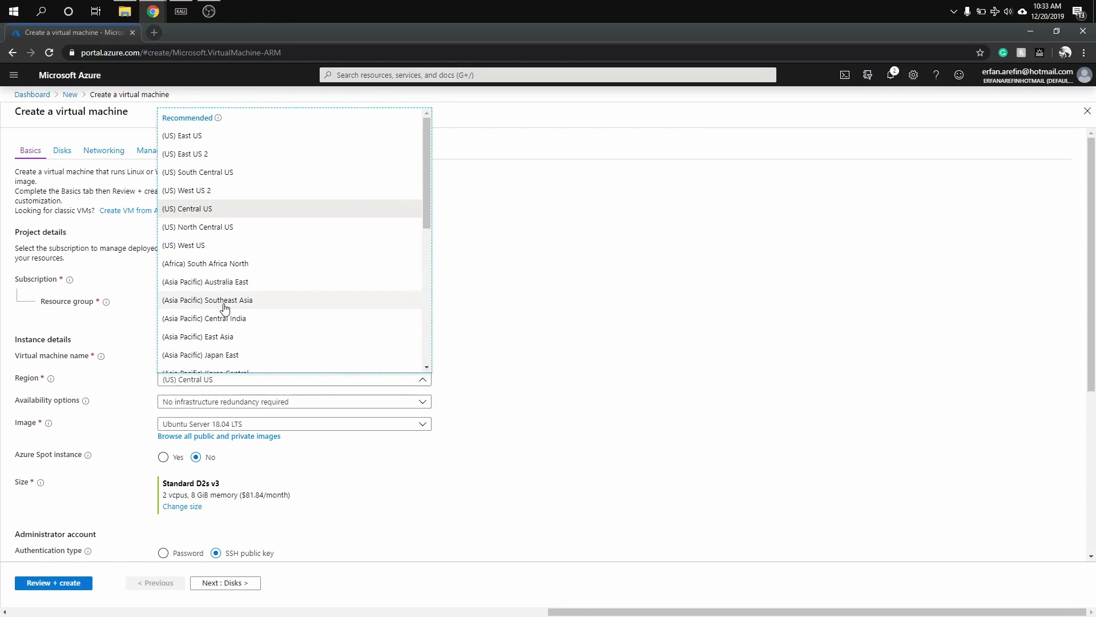
left_click(267, 302)
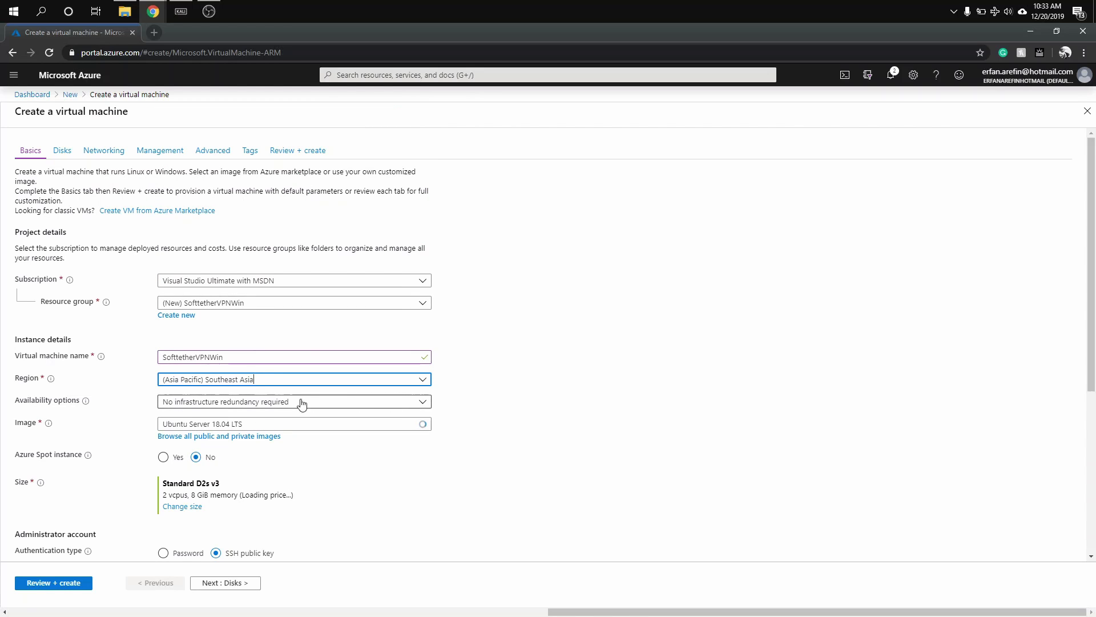
left_click(387, 404)
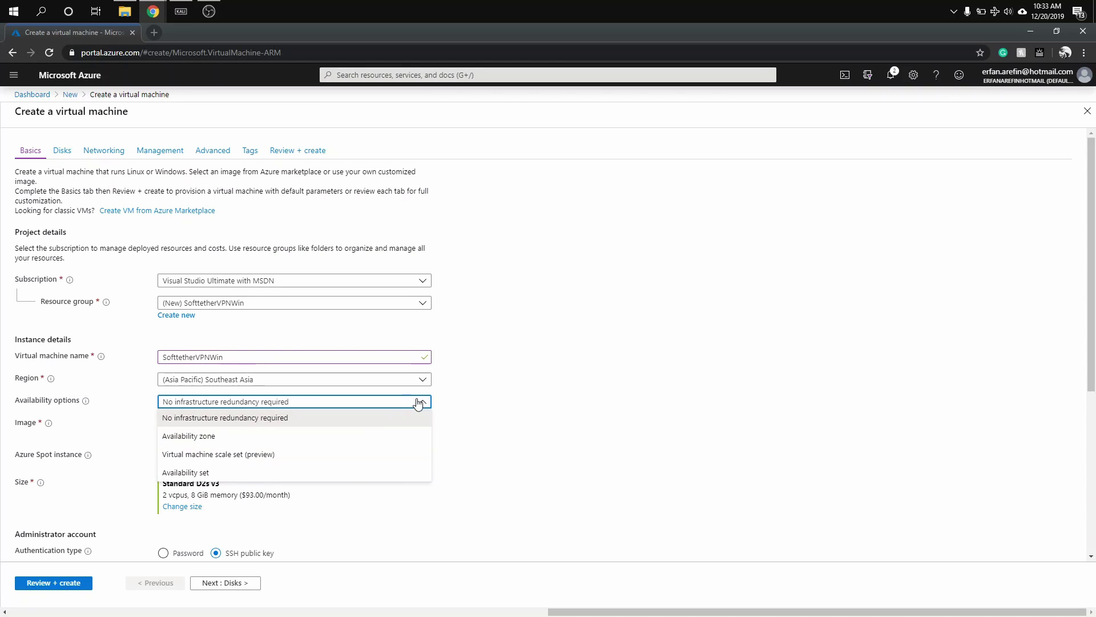
left_click(286, 418)
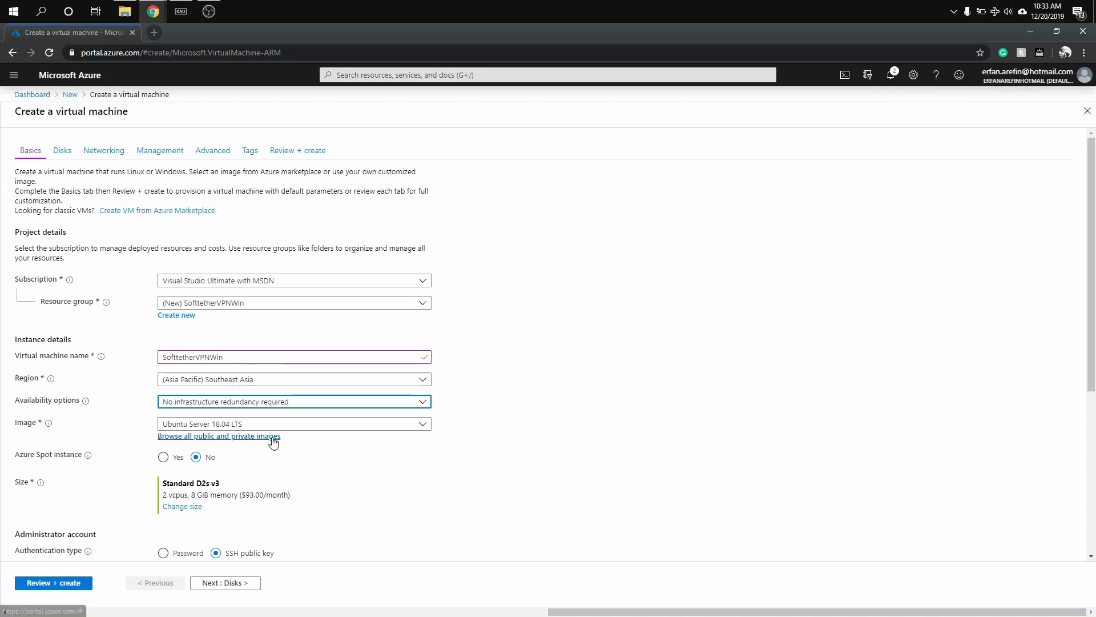
Search the image marketplace for 'windows 10' and choose Windows 10 Enterprise N, Version 1909.
left_click(231, 439)
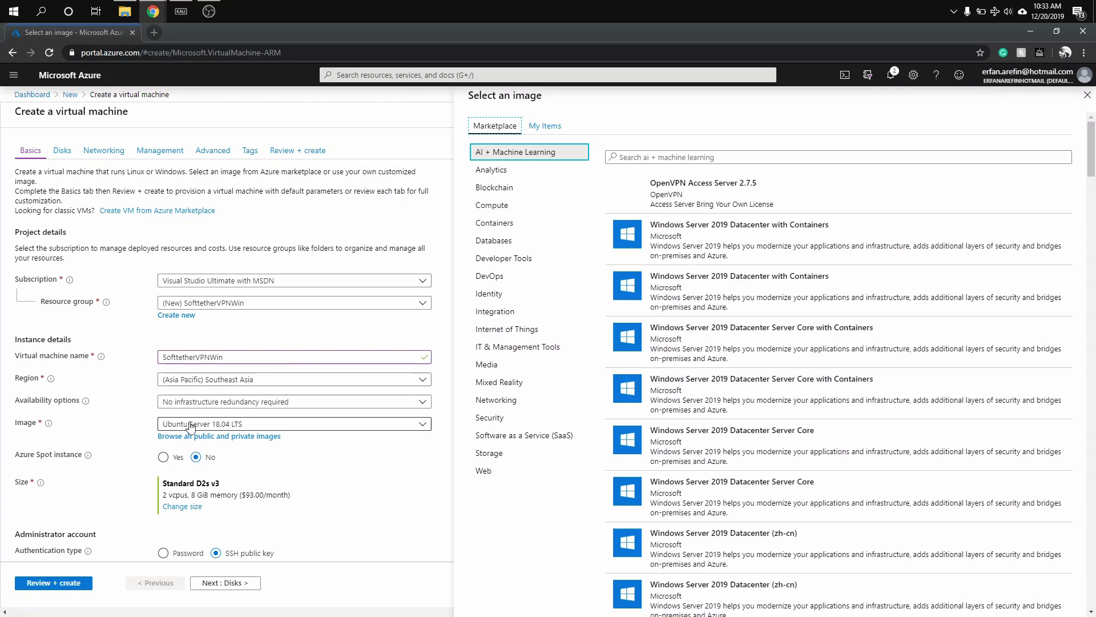
left_click(646, 156)
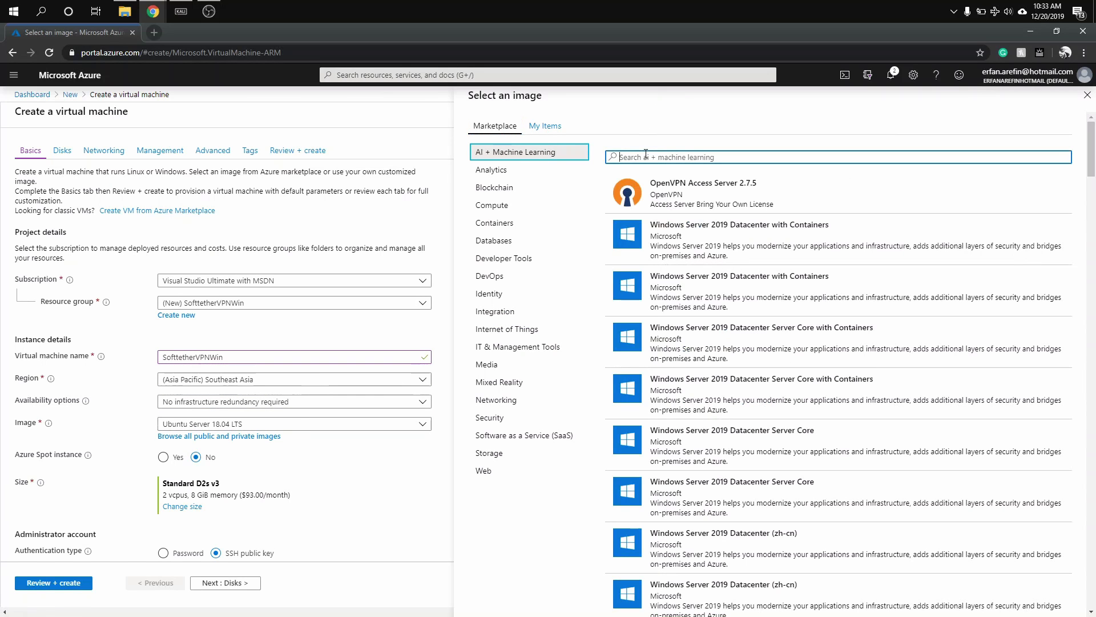
type("windows 10")
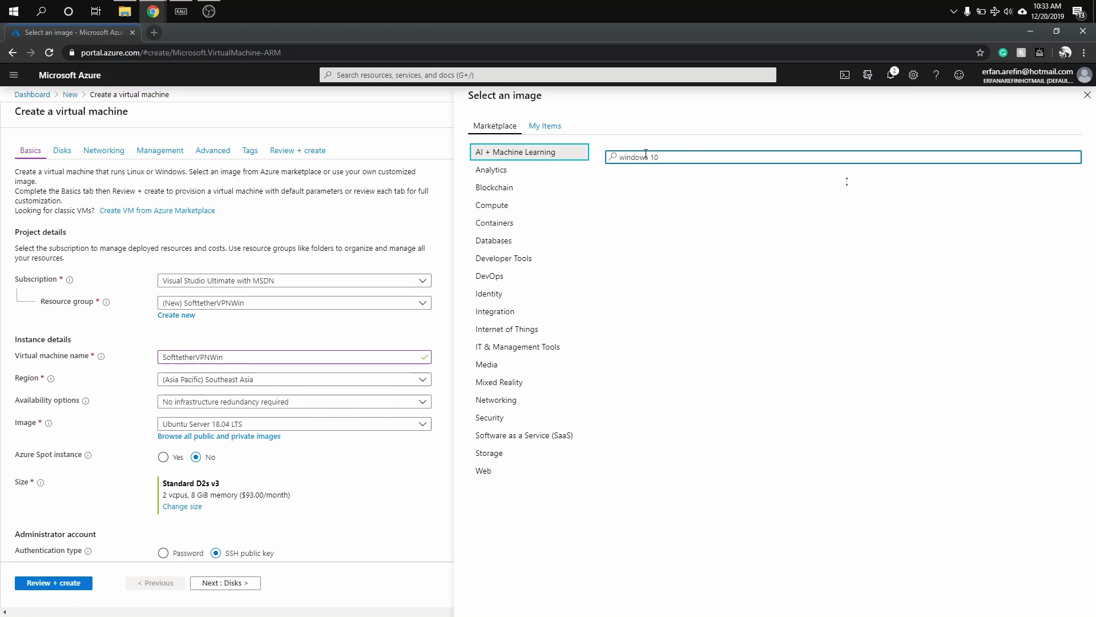
scroll(756, 318, "down", 15)
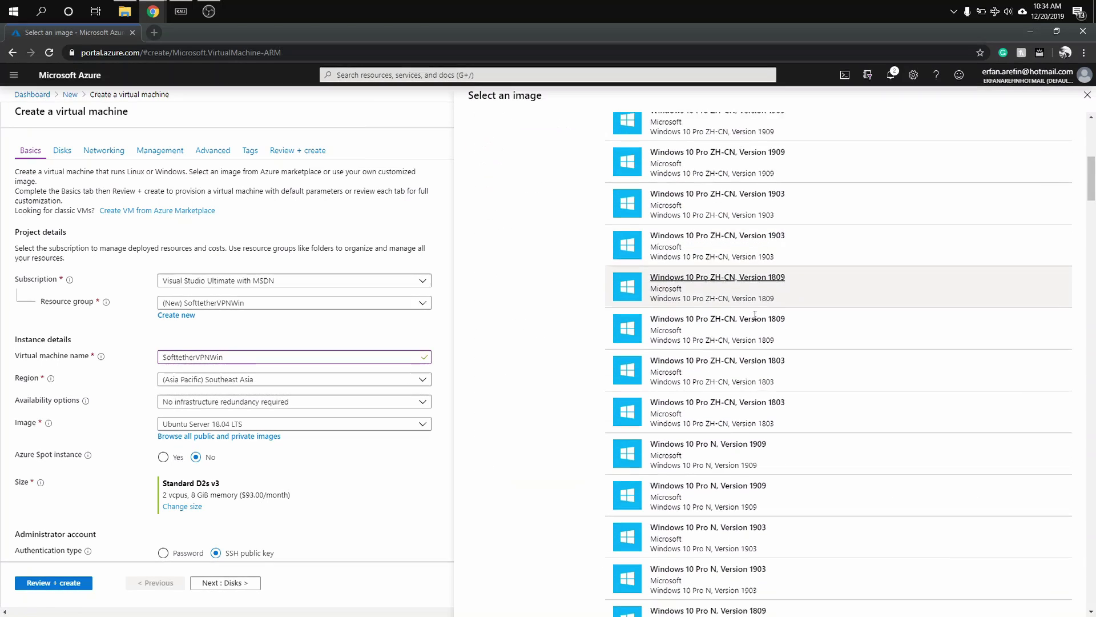
scroll(756, 318, "down", 5)
scroll(717, 269, "up", 2)
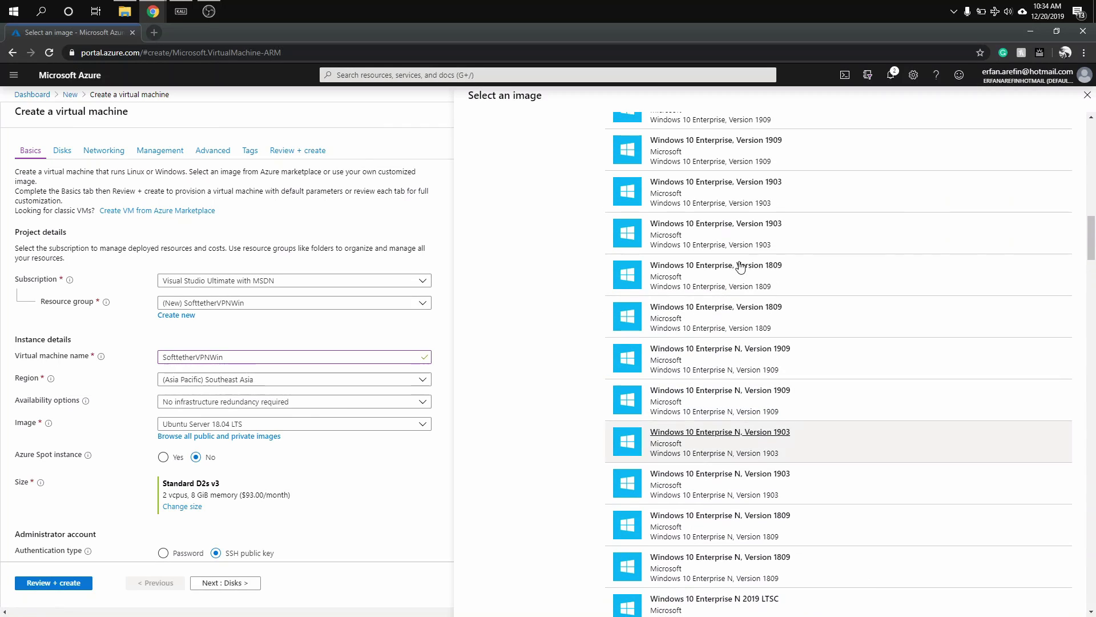
left_click(683, 355)
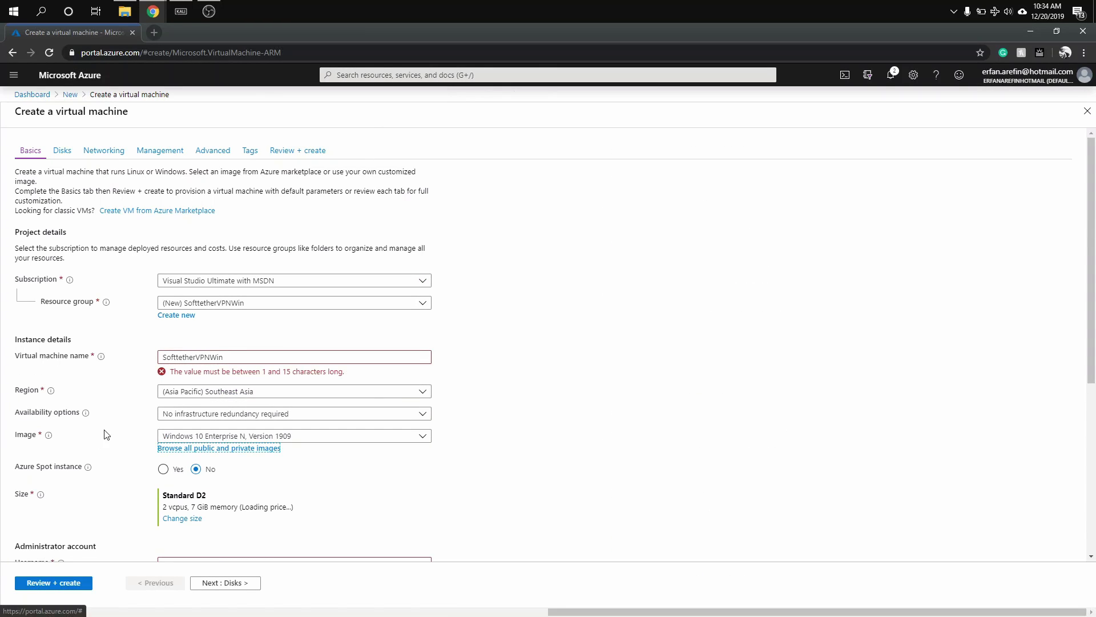
Remove the extra 't' so the VM name becomes SoftetherVPNWin.
left_click(257, 358)
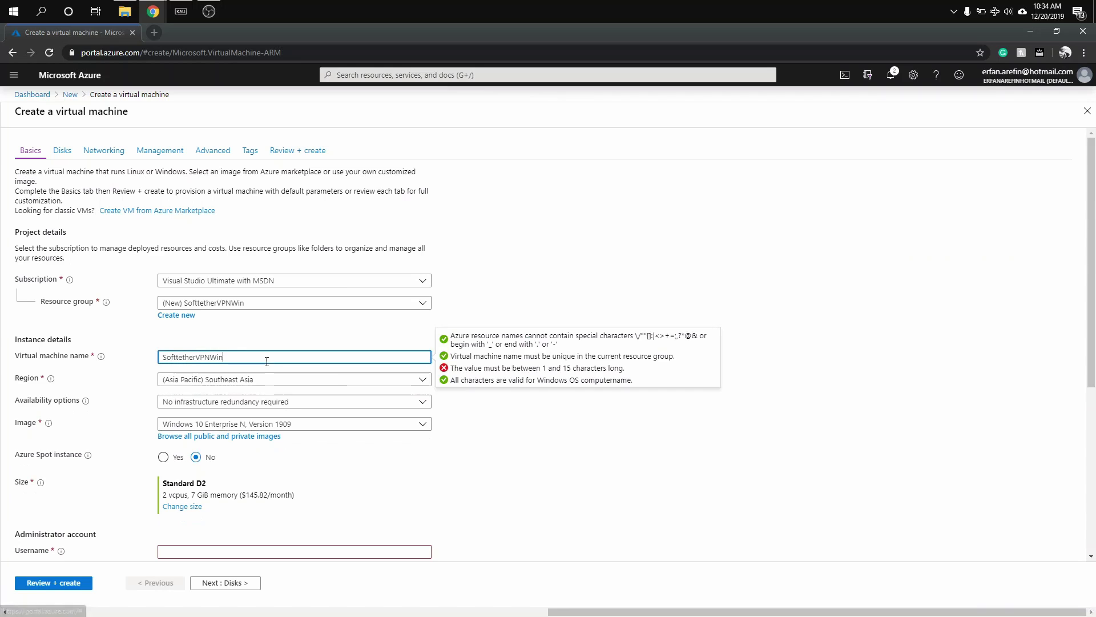
key("Home")
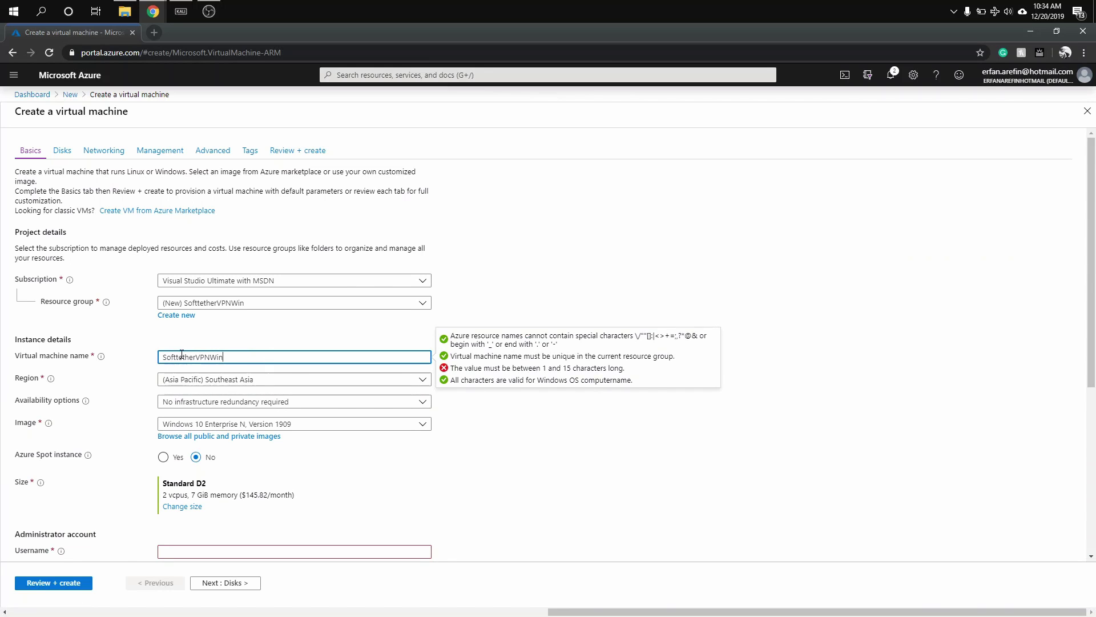
key("Right")
key("Right")
key("Right")
key("Right")
key("Delete")
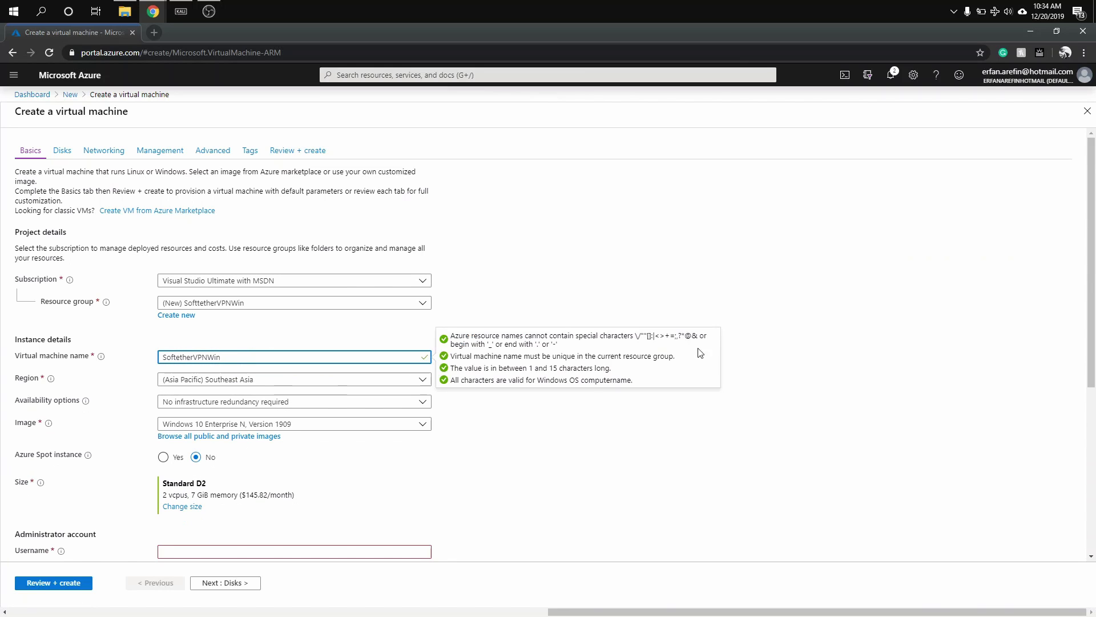
left_click(599, 261)
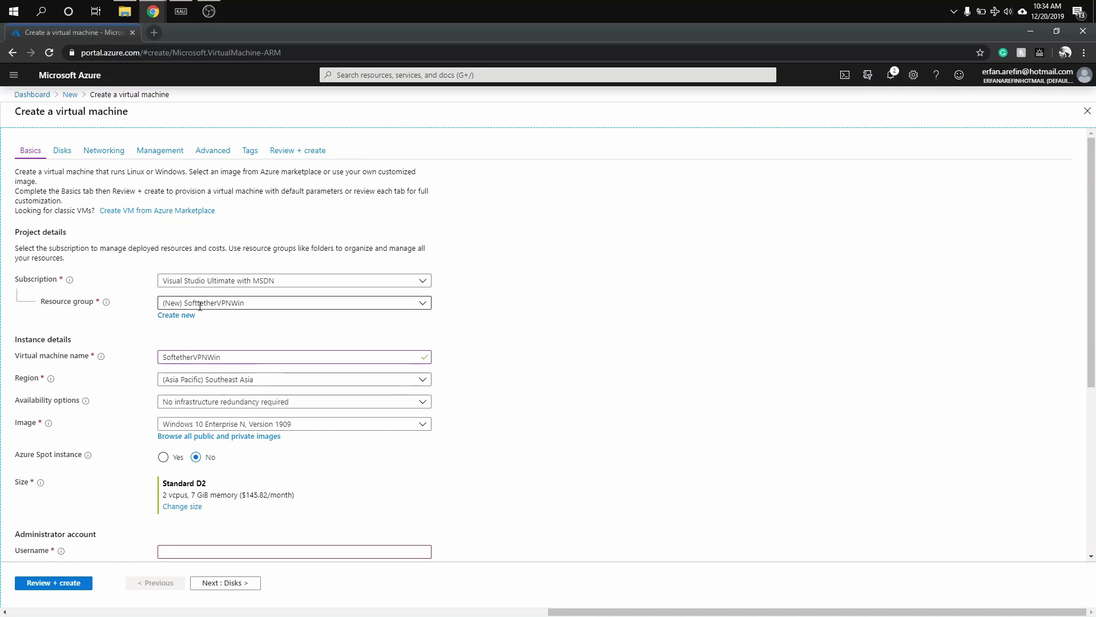
scroll(200, 492, "down", 1)
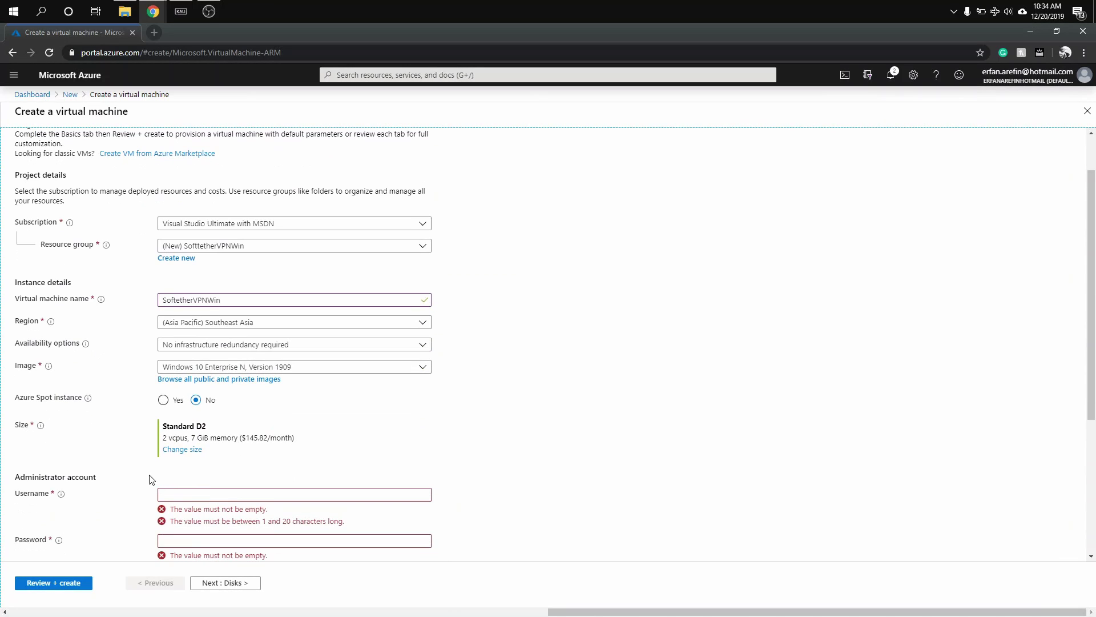
Pick the B1s size (1 vCPU, 1 GiB) from the VM size list.
left_click(182, 450)
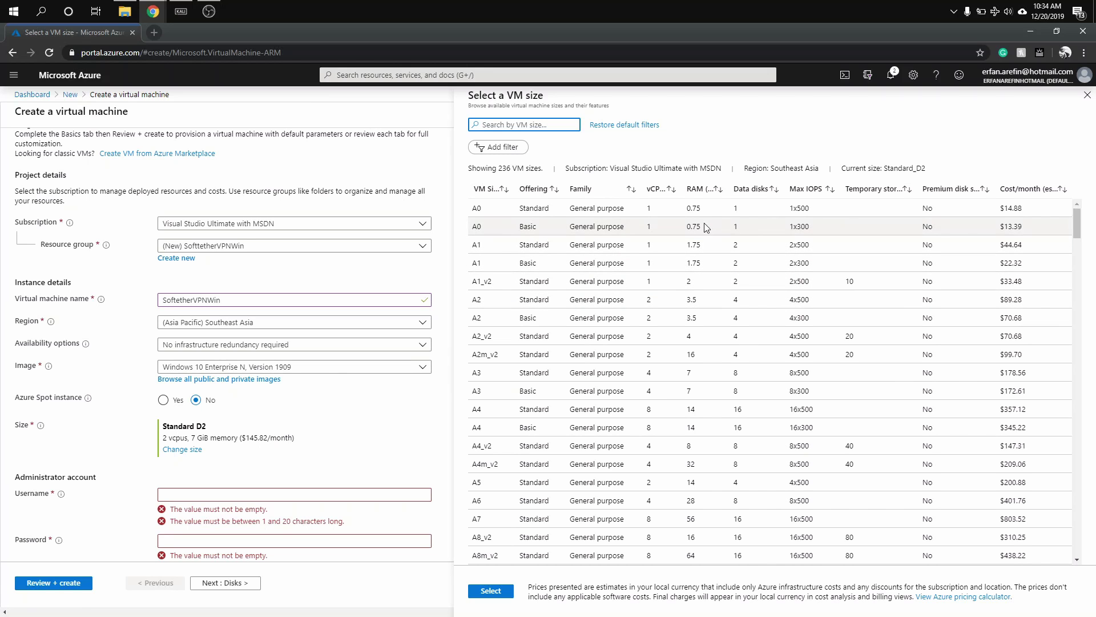
scroll(874, 228, "down", 1)
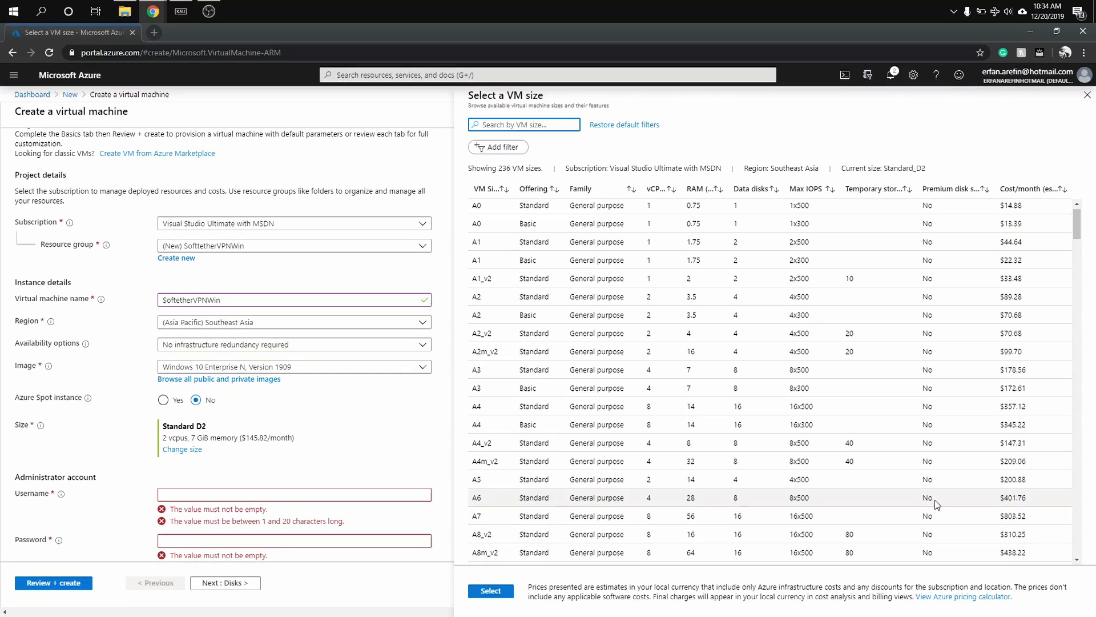
scroll(935, 501, "down", 2)
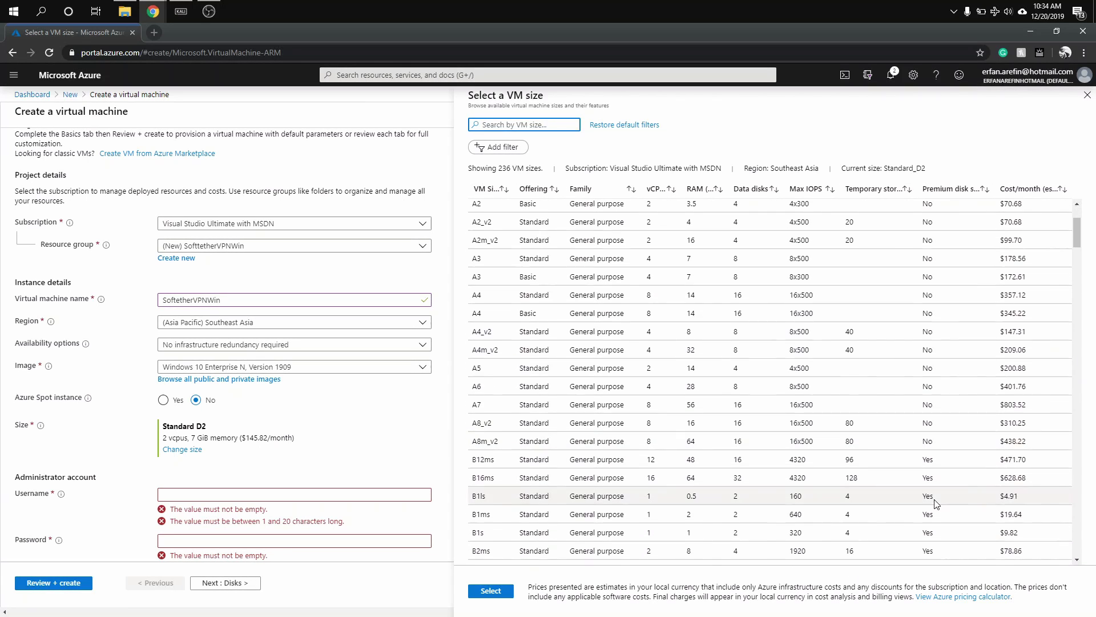
left_click(932, 537)
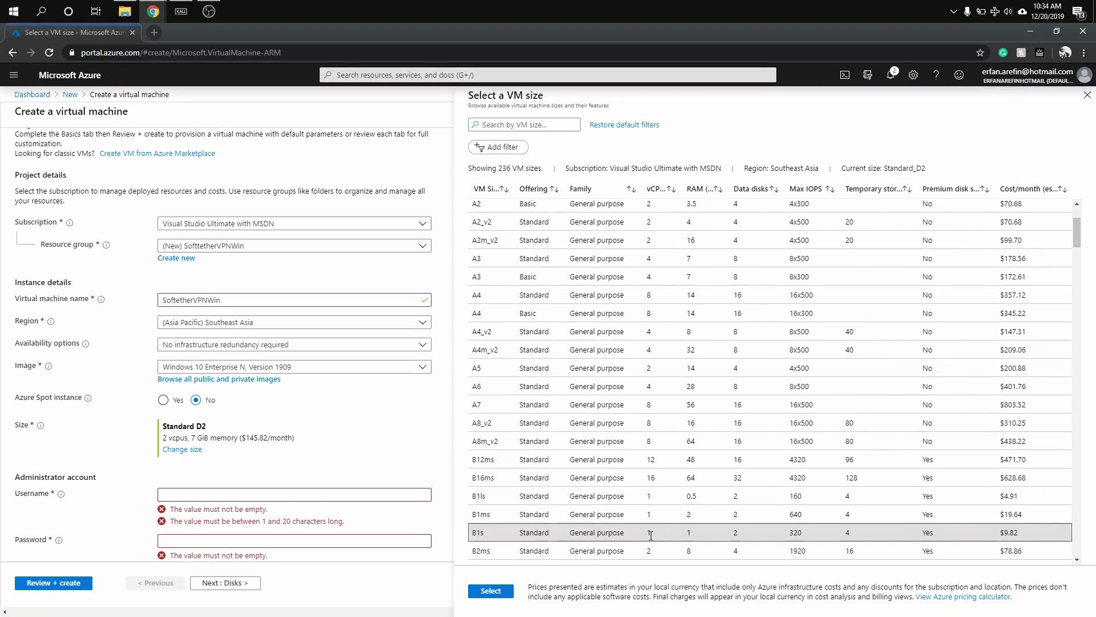
left_click(504, 591)
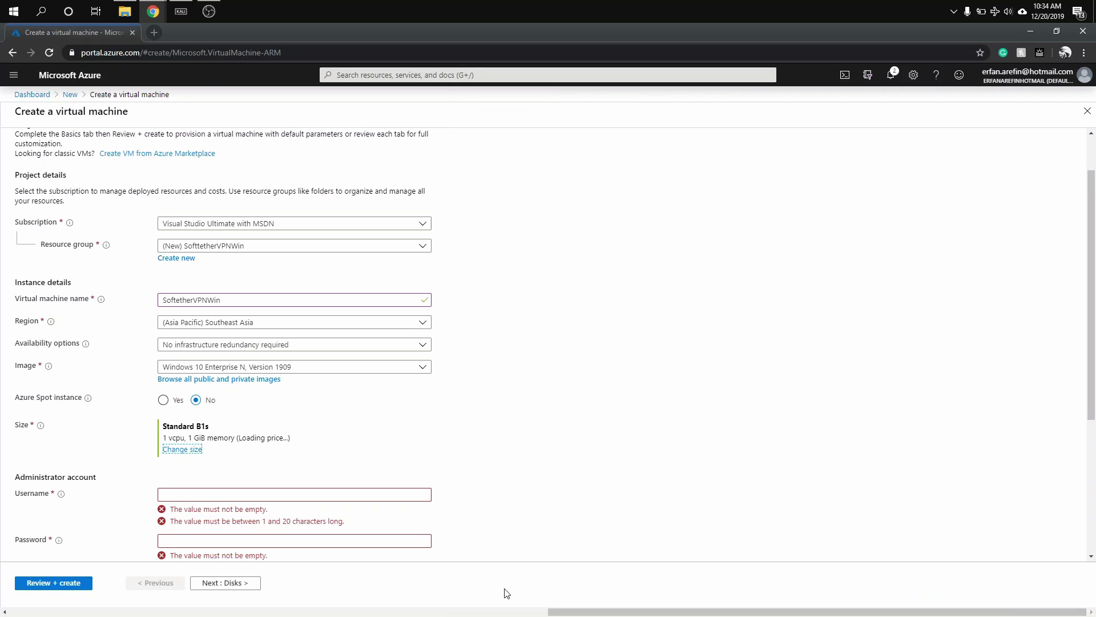
Enter the administrator username, a password, and the matching password confirmation.
scroll(376, 508, "down", 3)
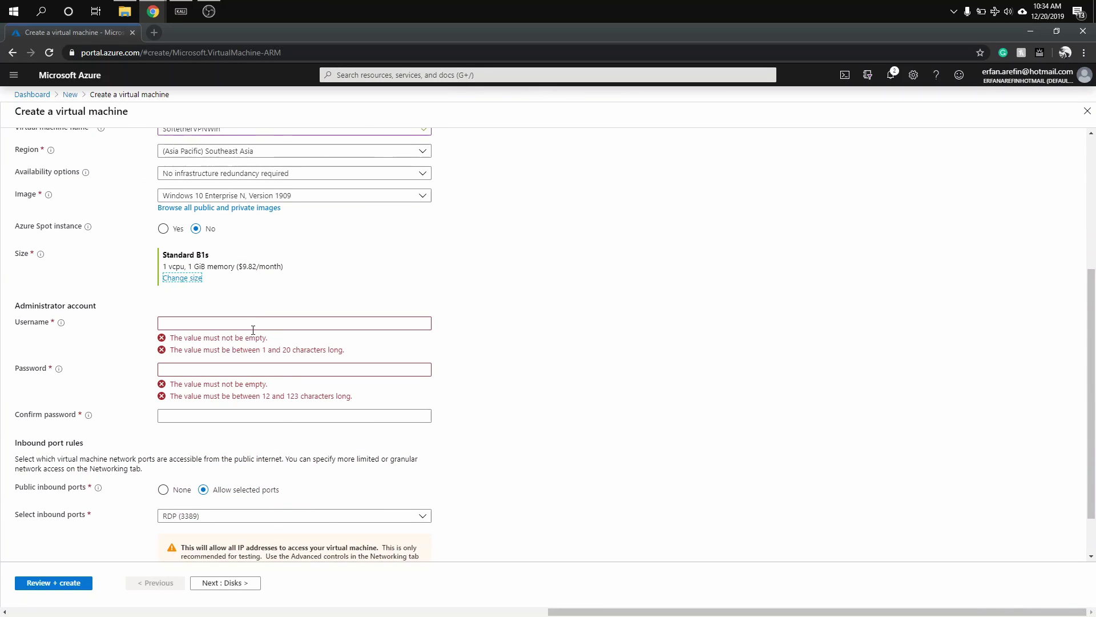
left_click(252, 321)
key("Tab")
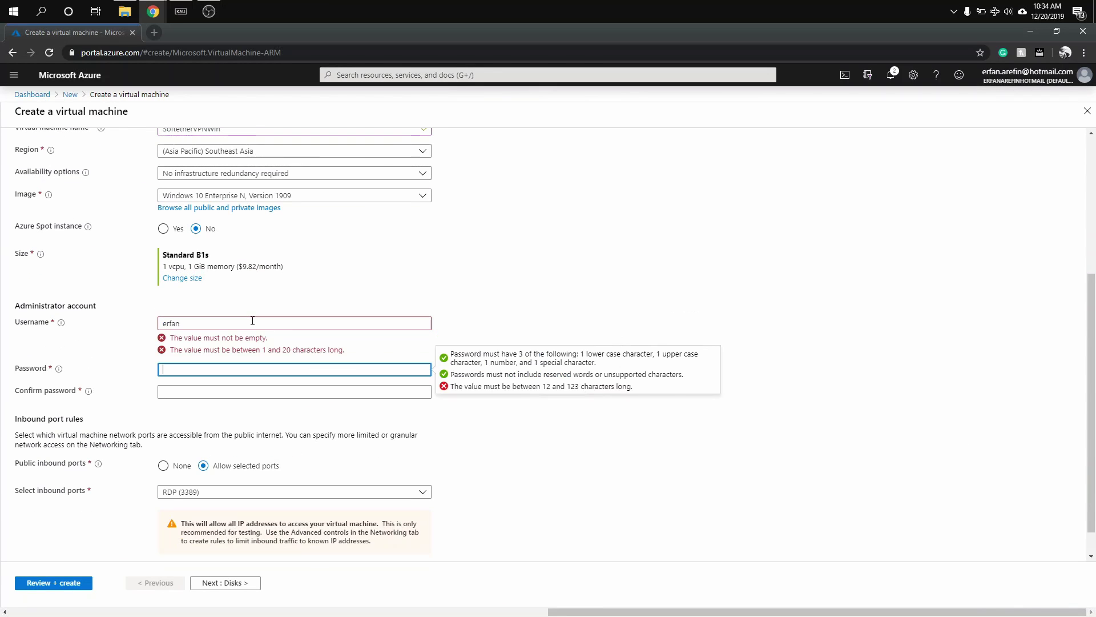
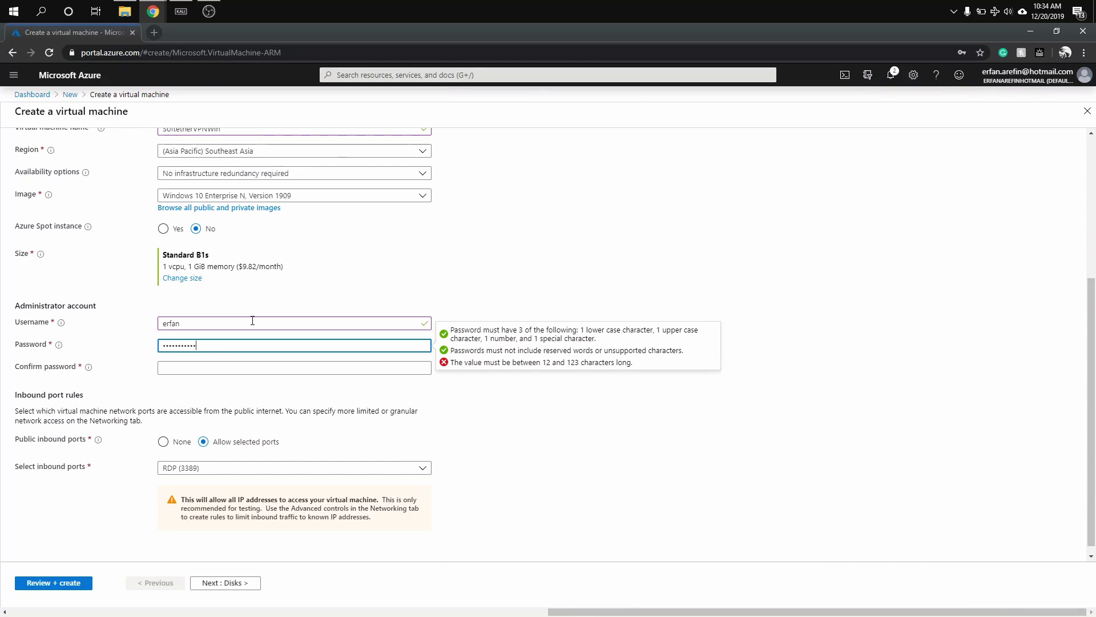
key("Tab")
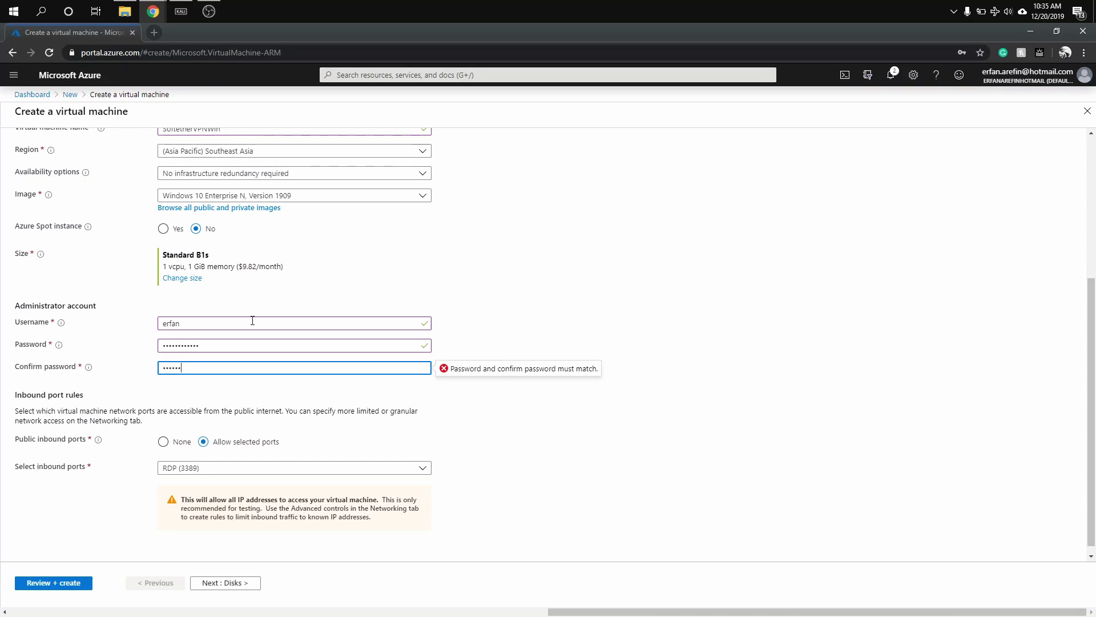
scroll(231, 404, "down", 1)
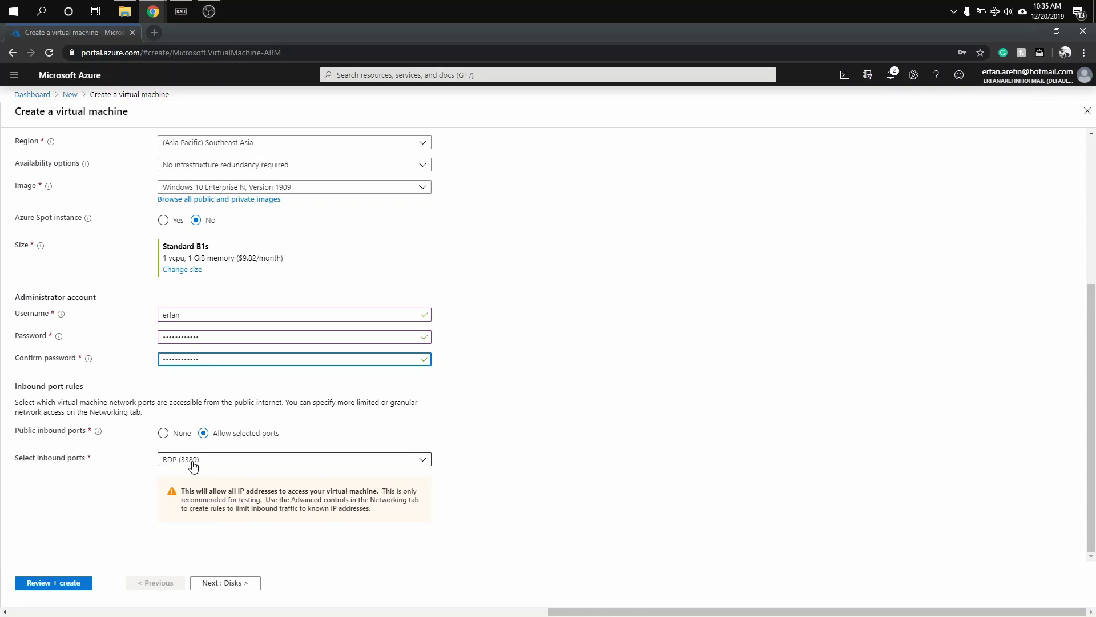
Tick HTTP (80) and HTTPS (443) inbound ports while keeping RDP (3389) allowed.
left_click(245, 460)
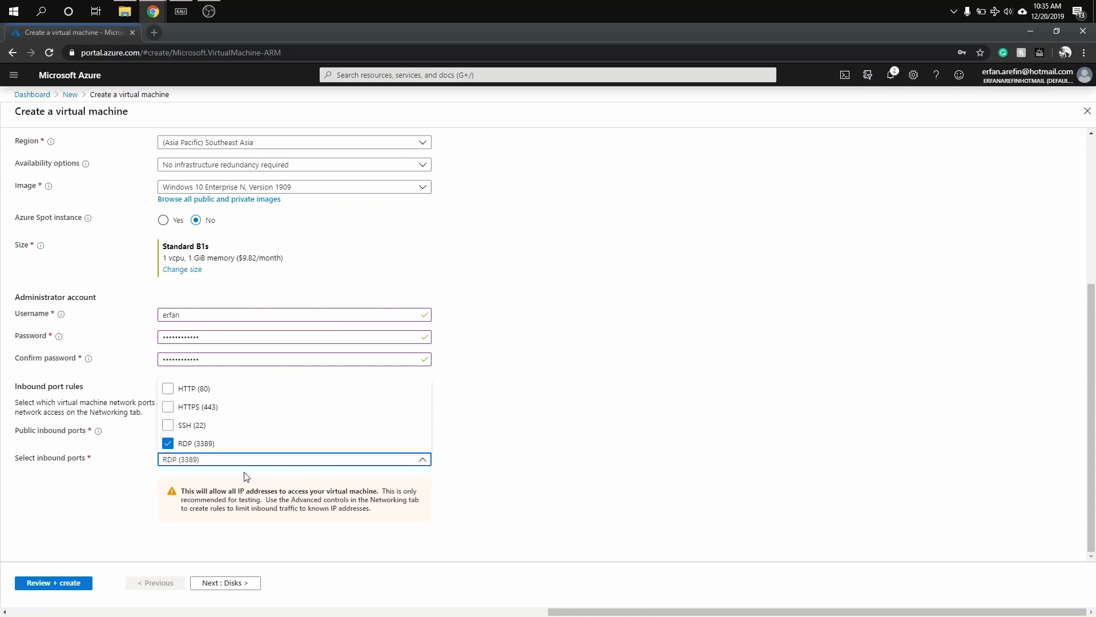
left_click(168, 389)
left_click(168, 406)
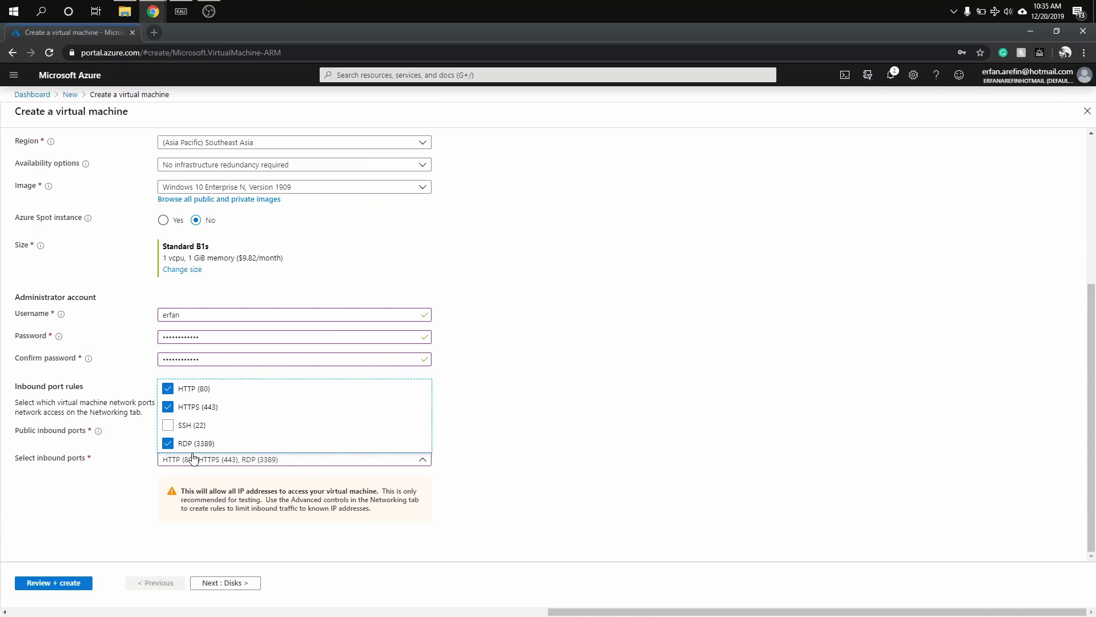
left_click(168, 443)
scroll(181, 449, "up", 1)
left_click(208, 529)
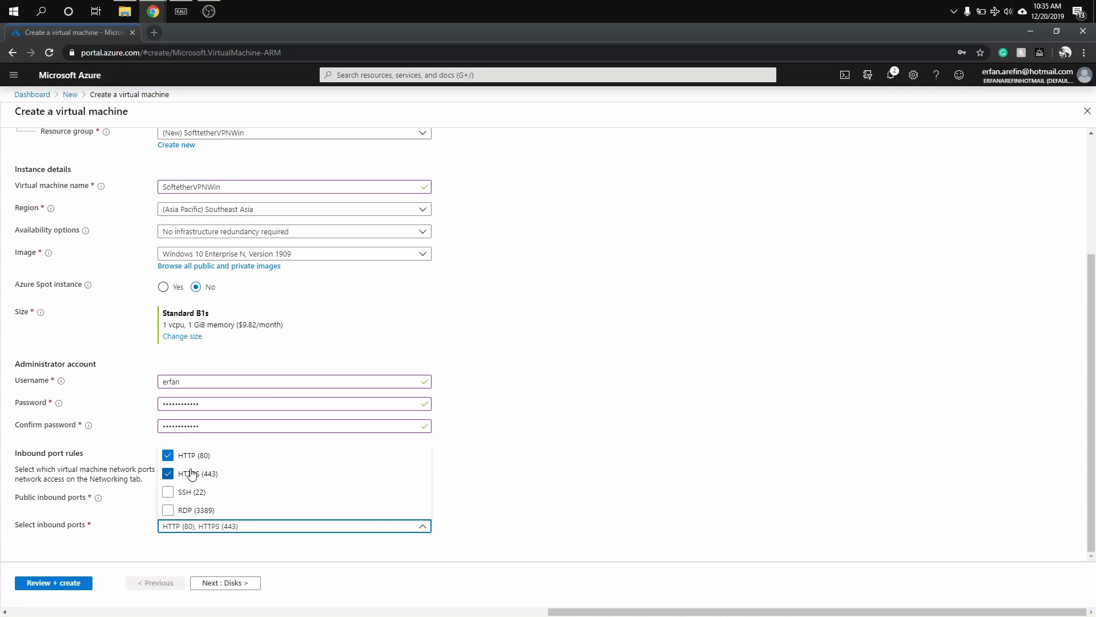
left_click(169, 500)
scroll(188, 511, "down", 1)
left_click(221, 463)
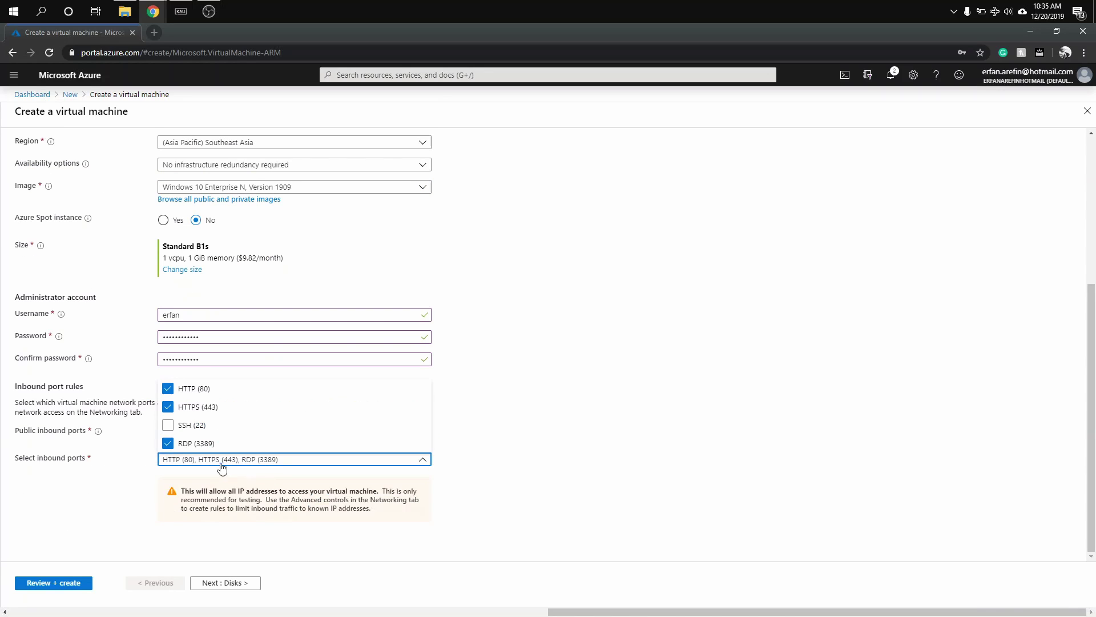
left_click(330, 466)
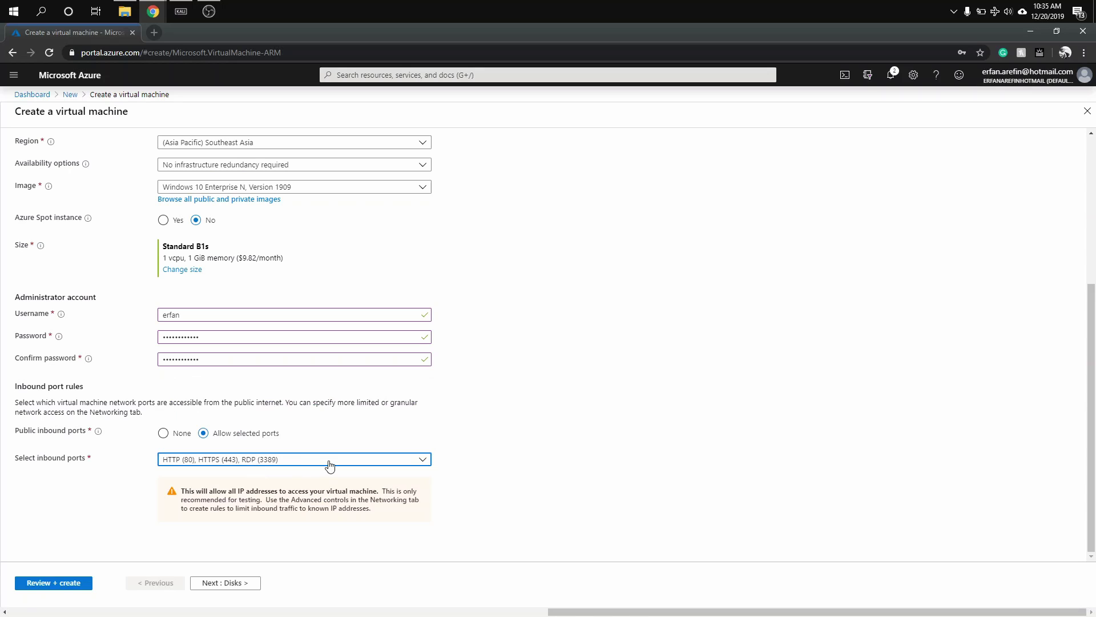
Review the OS disk type options, leave Premium SSD, and continue to Networking.
left_click(246, 582)
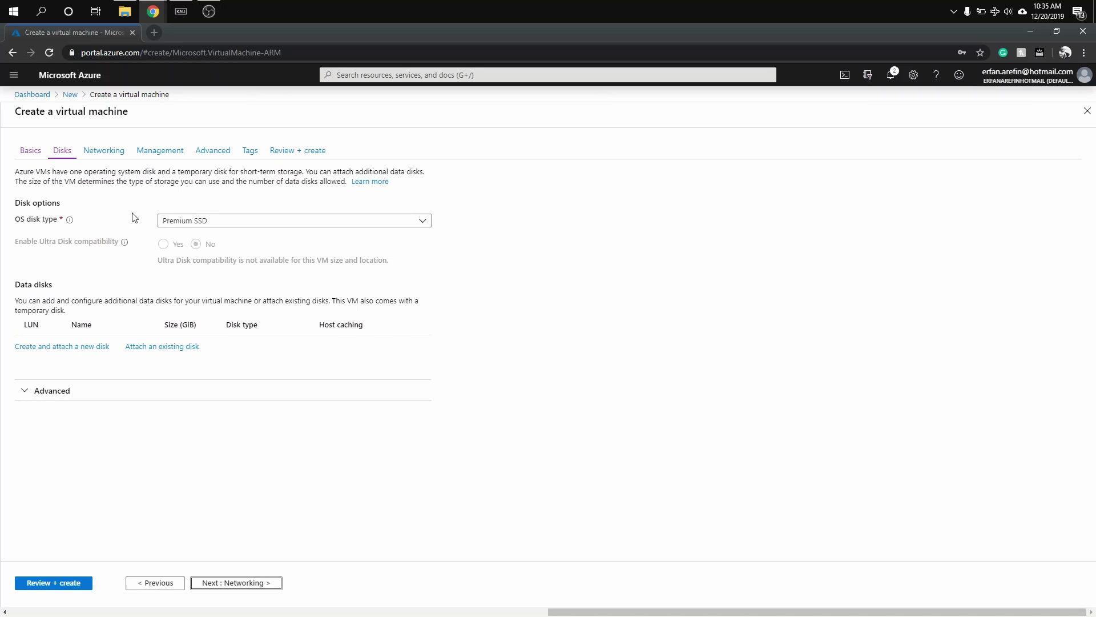
left_click(334, 221)
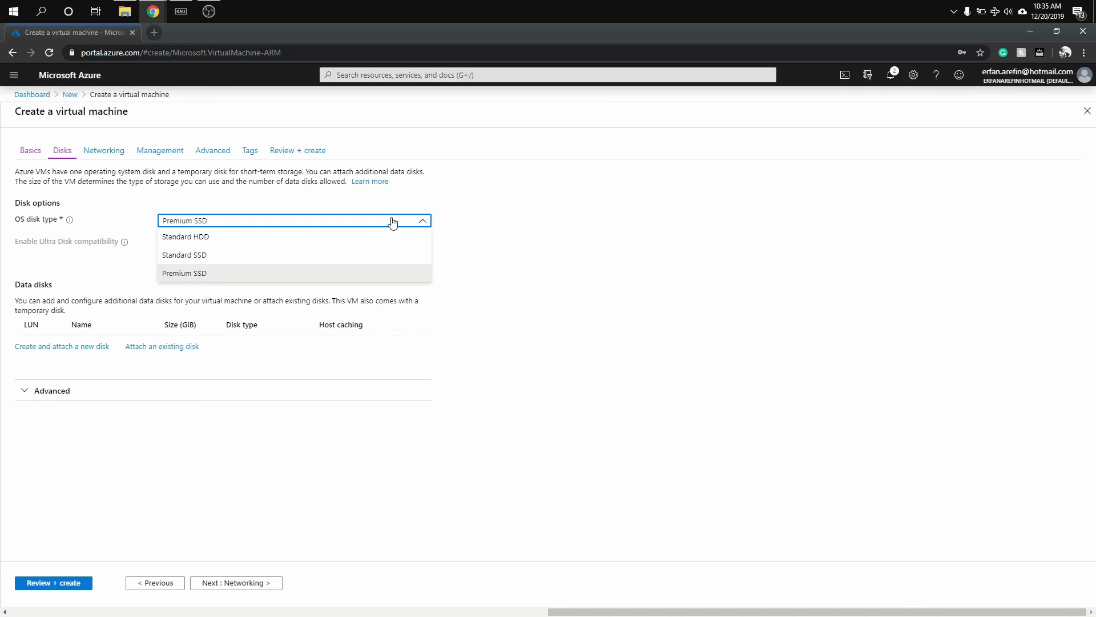
left_click(286, 237)
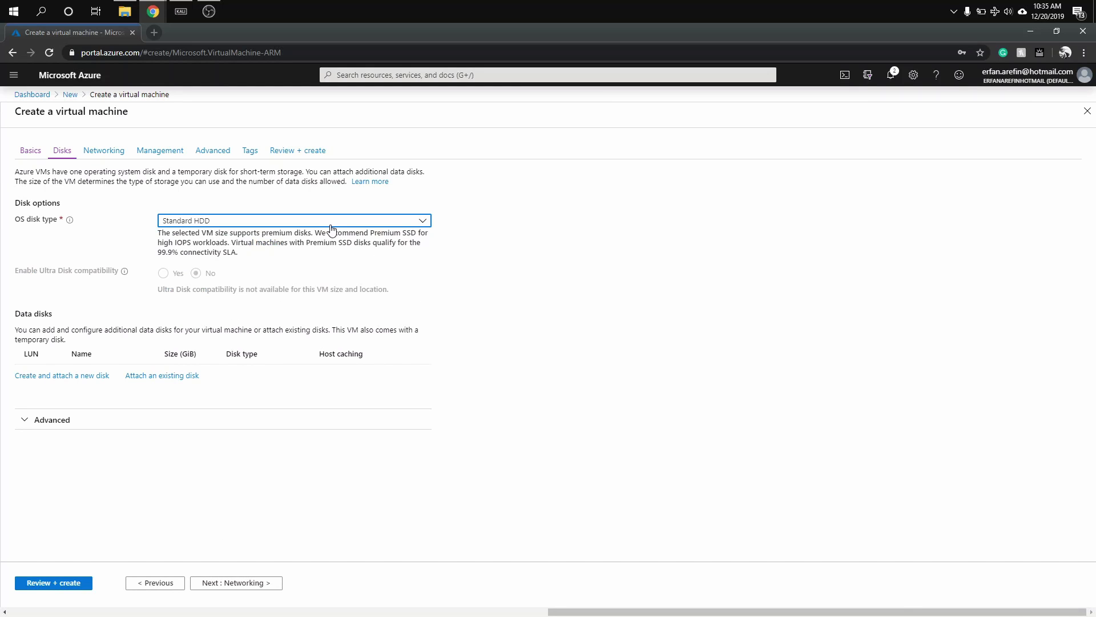
left_click(320, 221)
left_click(200, 252)
left_click(255, 222)
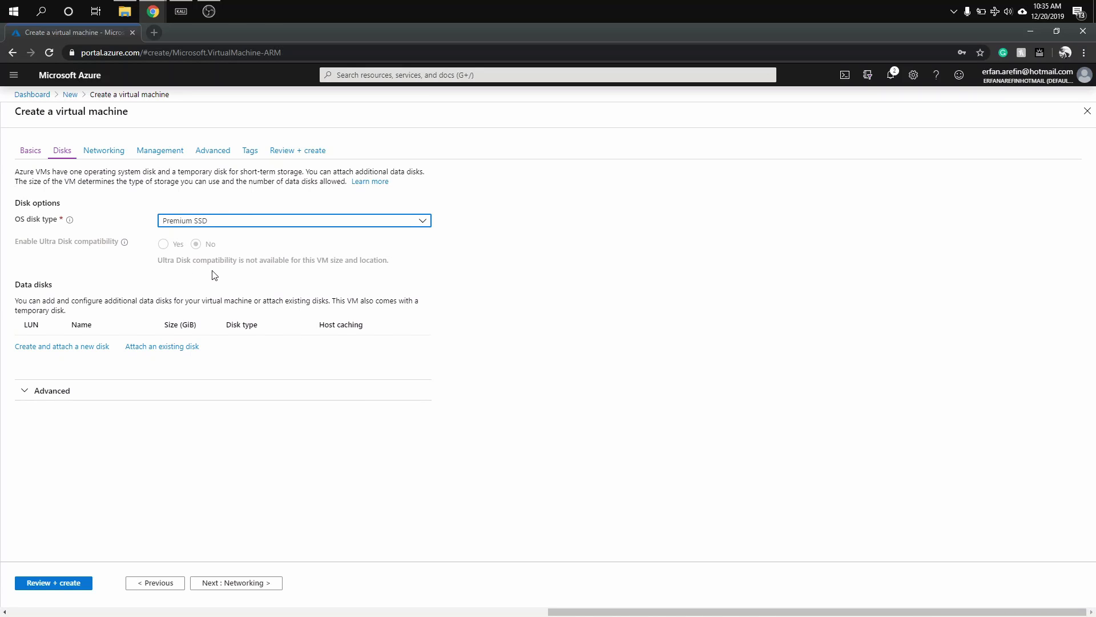
left_click(226, 582)
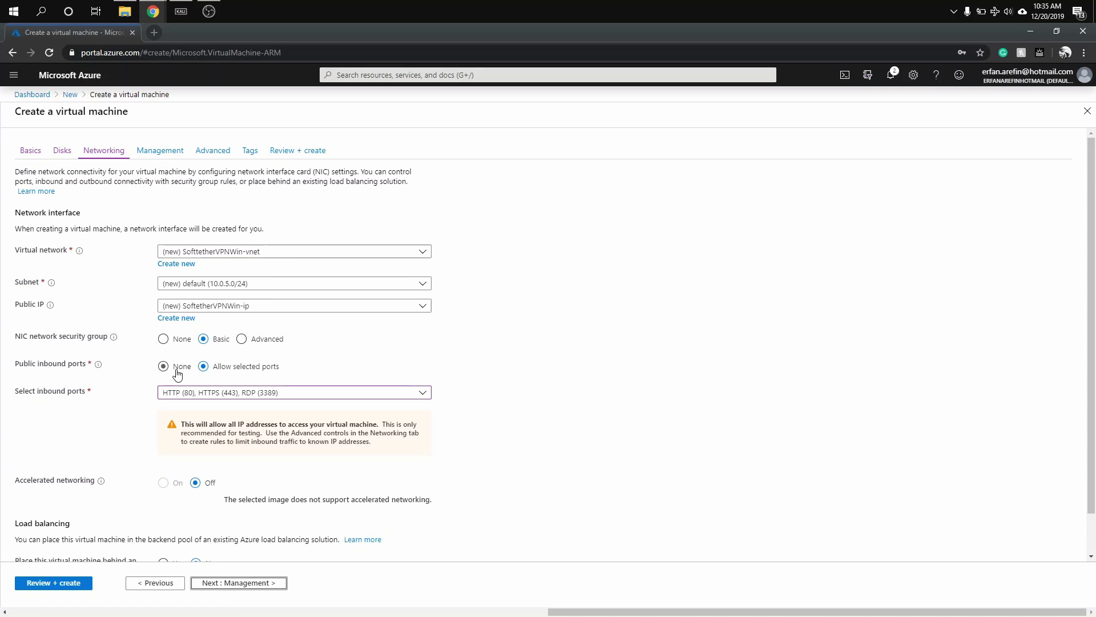
Create the new public IP SofttetherVPNWin-ip with Static assignment and Basic SKU.
left_click(173, 318)
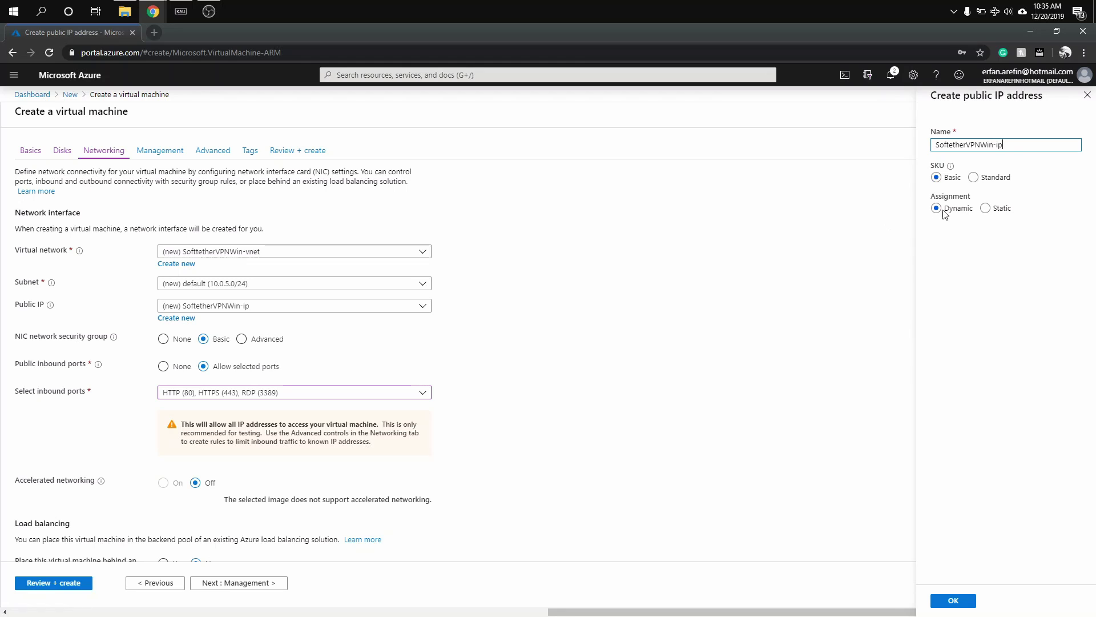
left_click(985, 209)
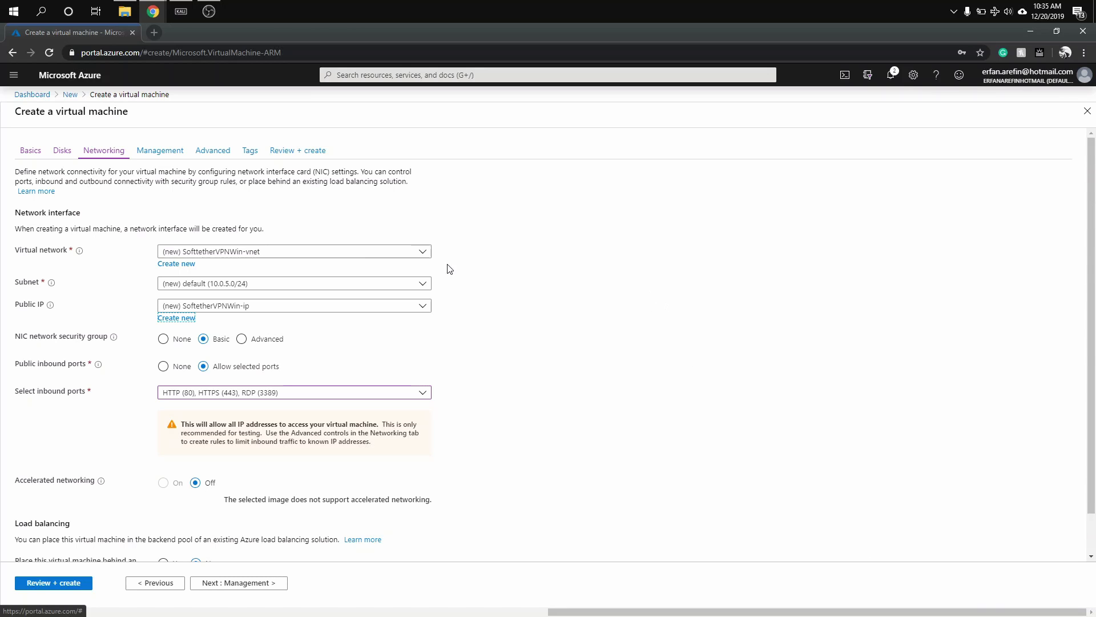
scroll(379, 355, "down", 1)
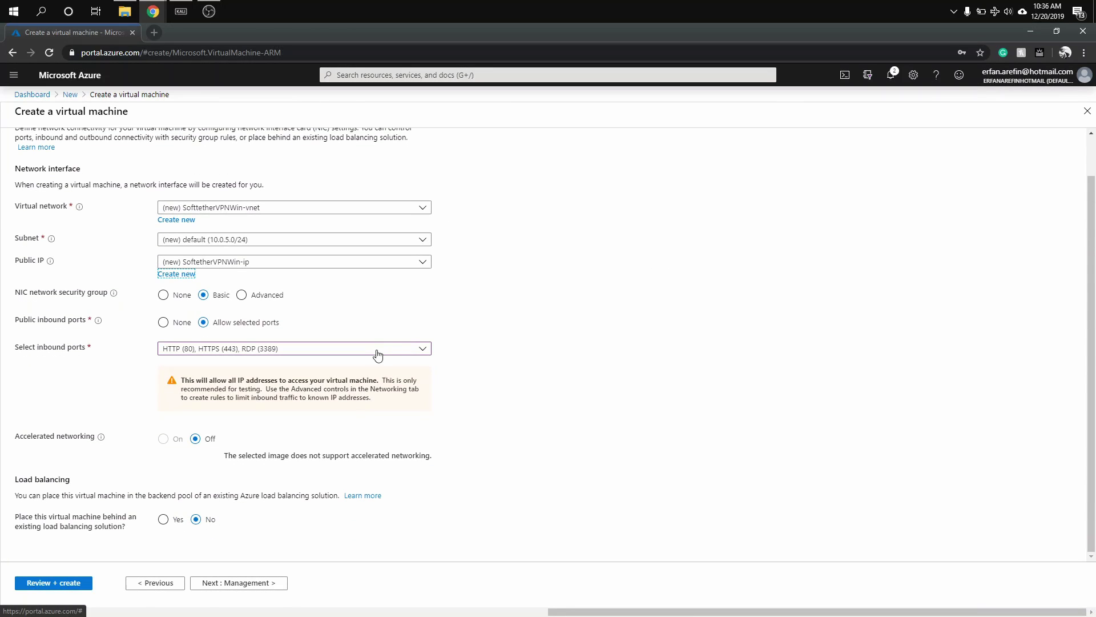
On the Management tab, leave boot diagnostics switched off.
left_click(231, 583)
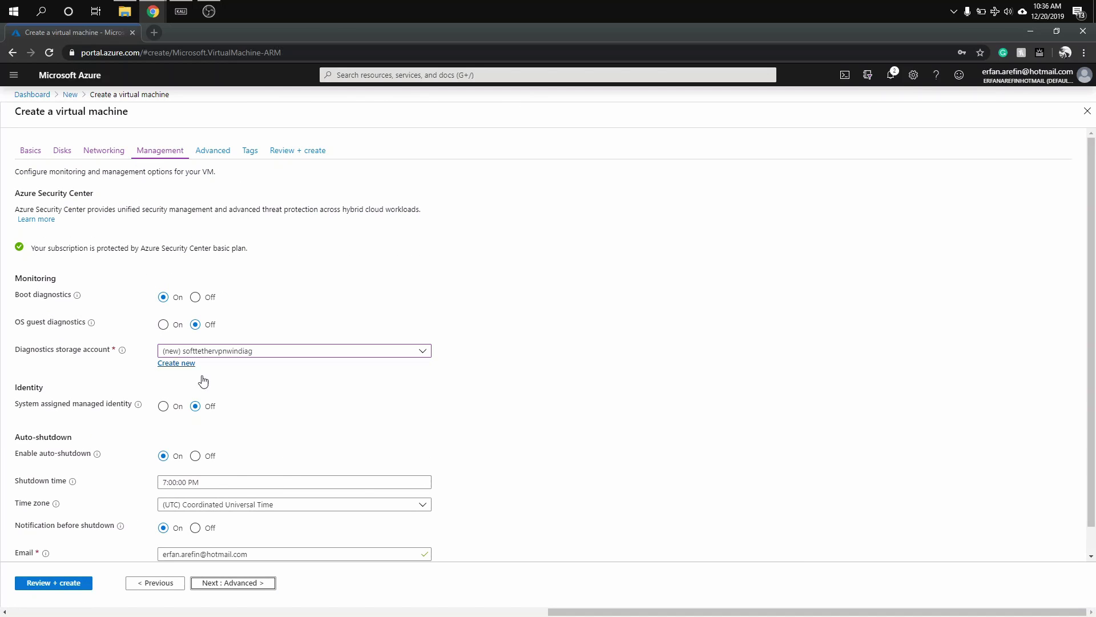
left_click(200, 298)
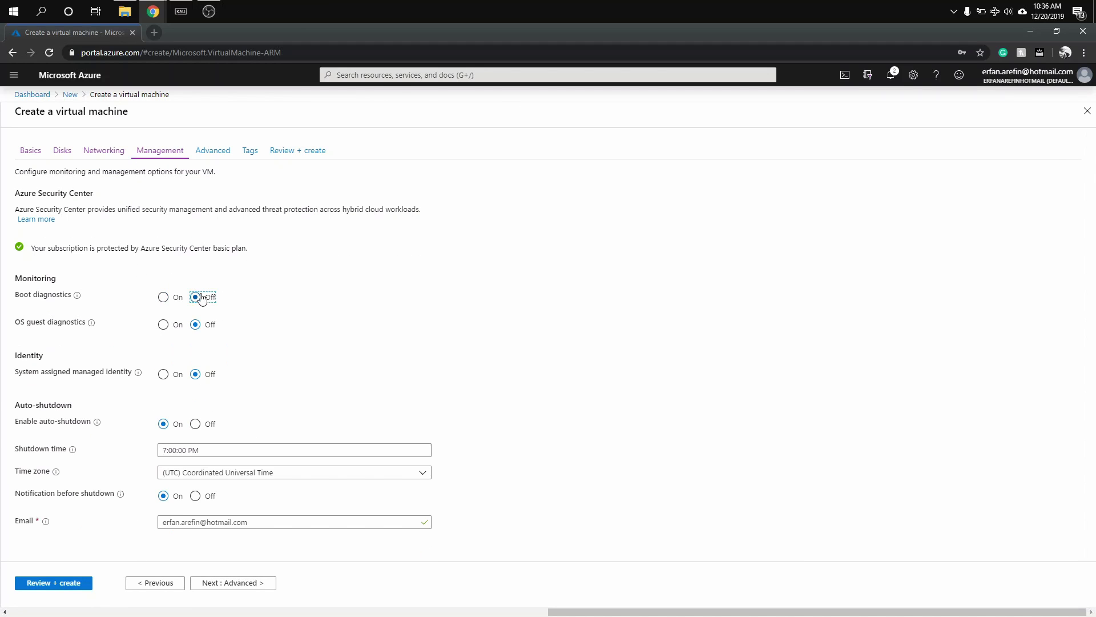
left_click(165, 297)
left_click(236, 352)
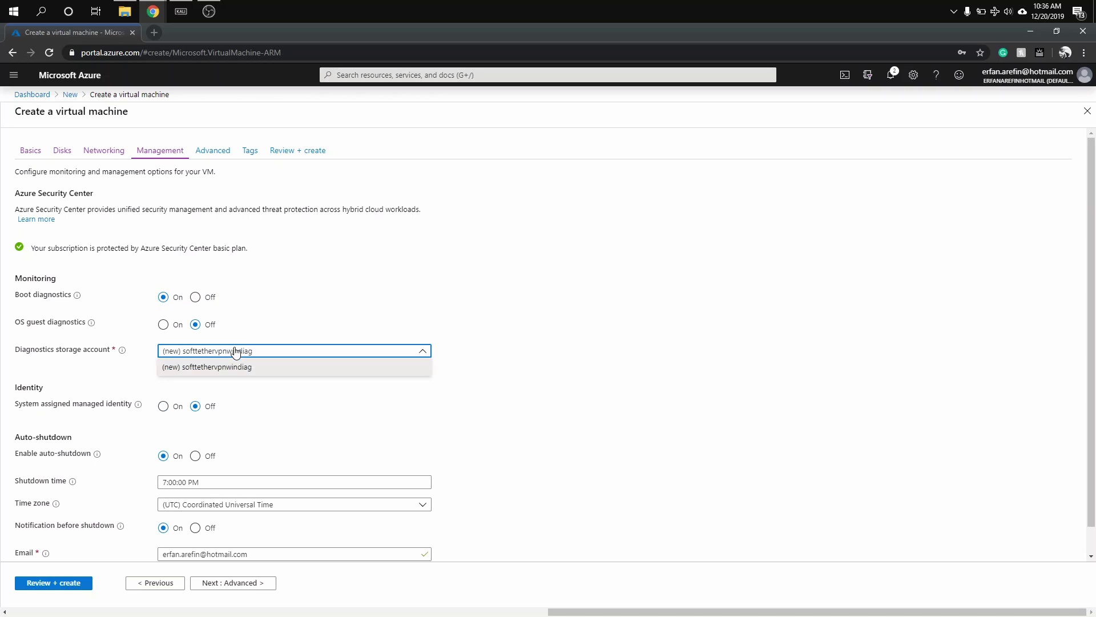
left_click(338, 316)
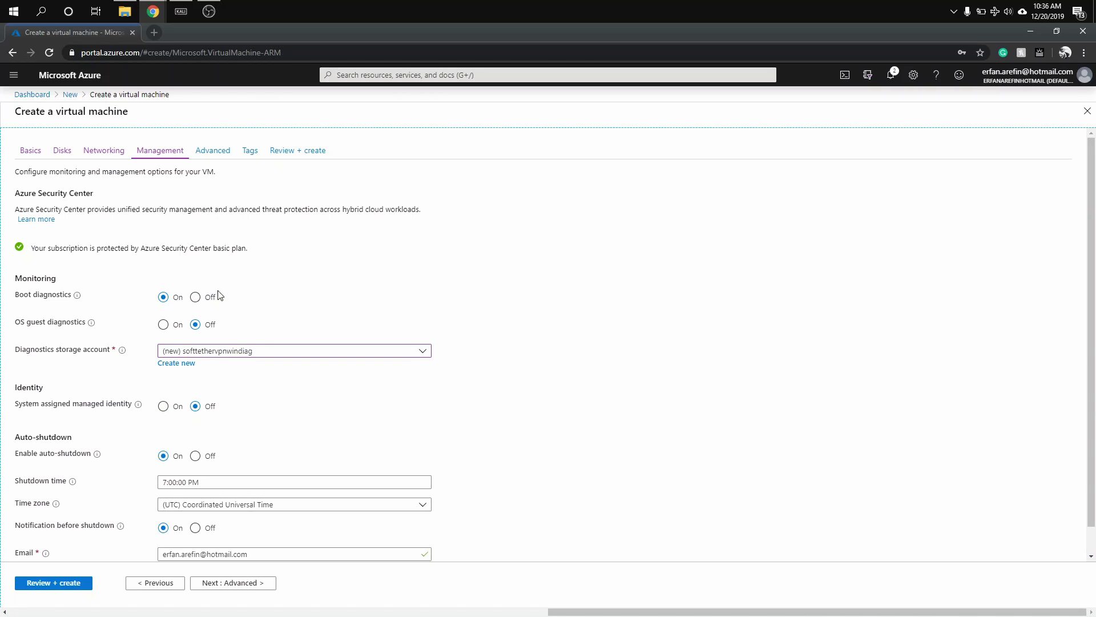
left_click(198, 298)
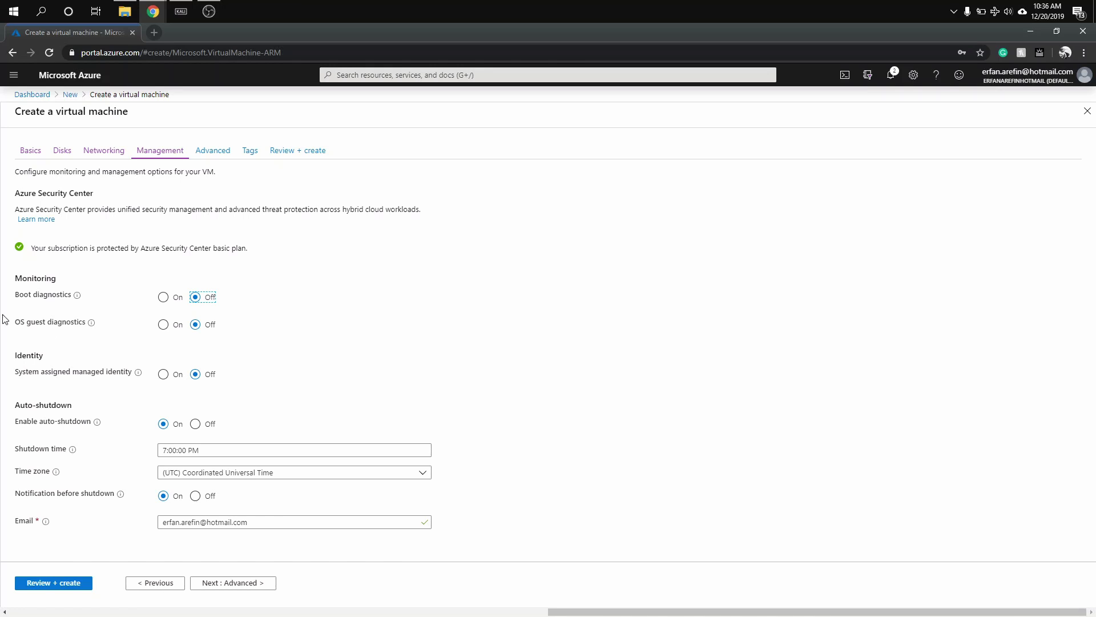
Disable auto-shutdown and its pre-shutdown notification for the VM.
left_click(196, 424)
left_click(163, 424)
left_click(196, 496)
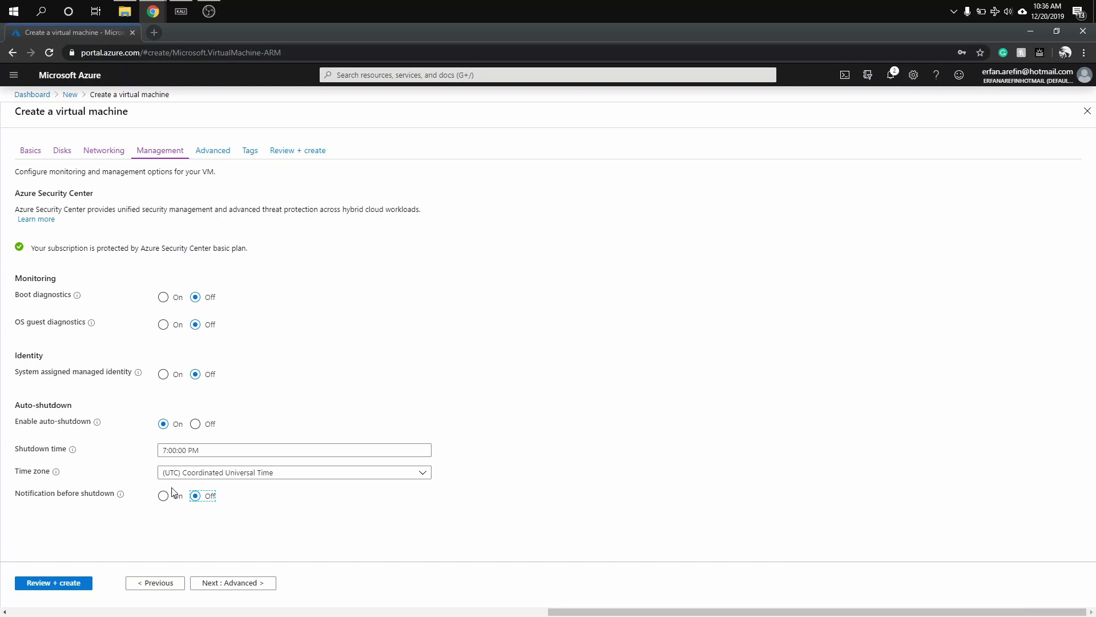
left_click(197, 424)
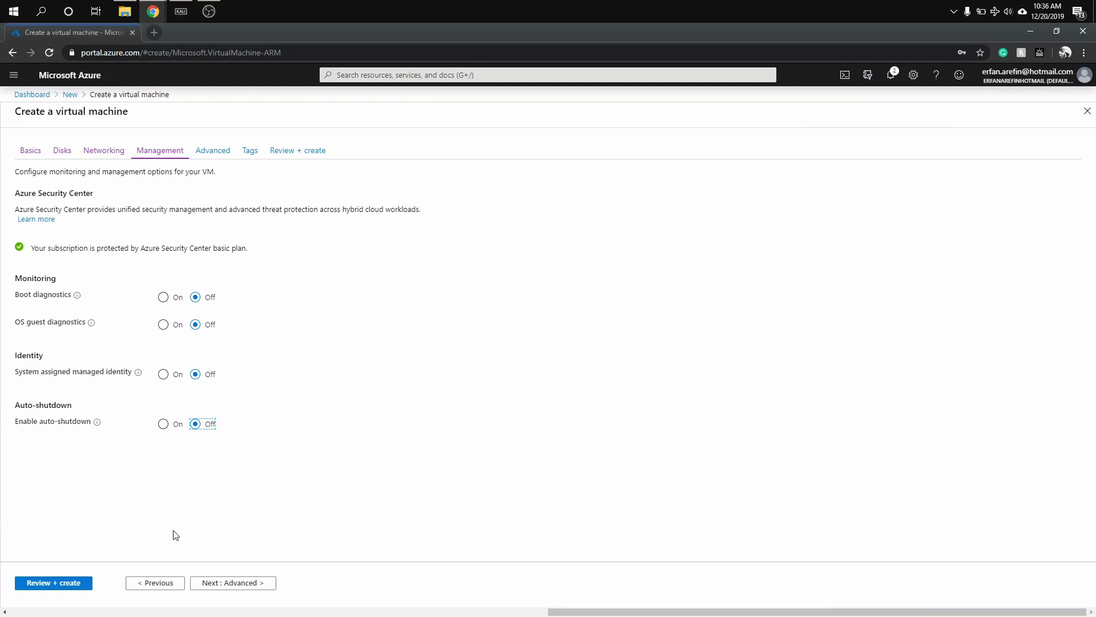
Skip through Advanced and Tags to Review + create, where validation passes at 0.0132 USD/hr.
left_click(221, 582)
scroll(314, 325, "down", 2)
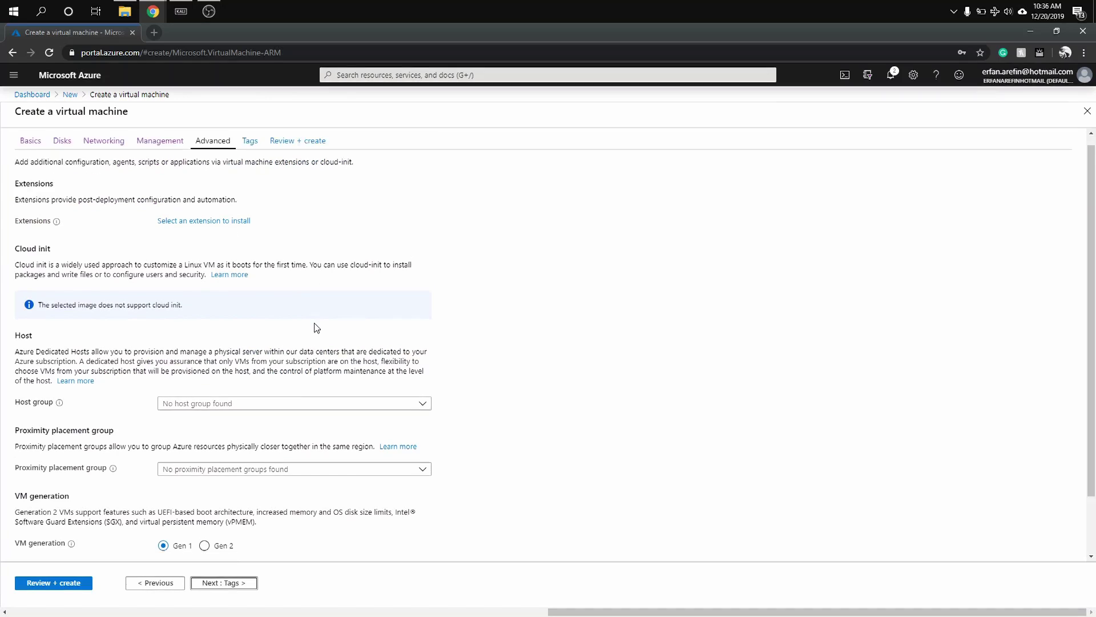
scroll(144, 479, "up", 2)
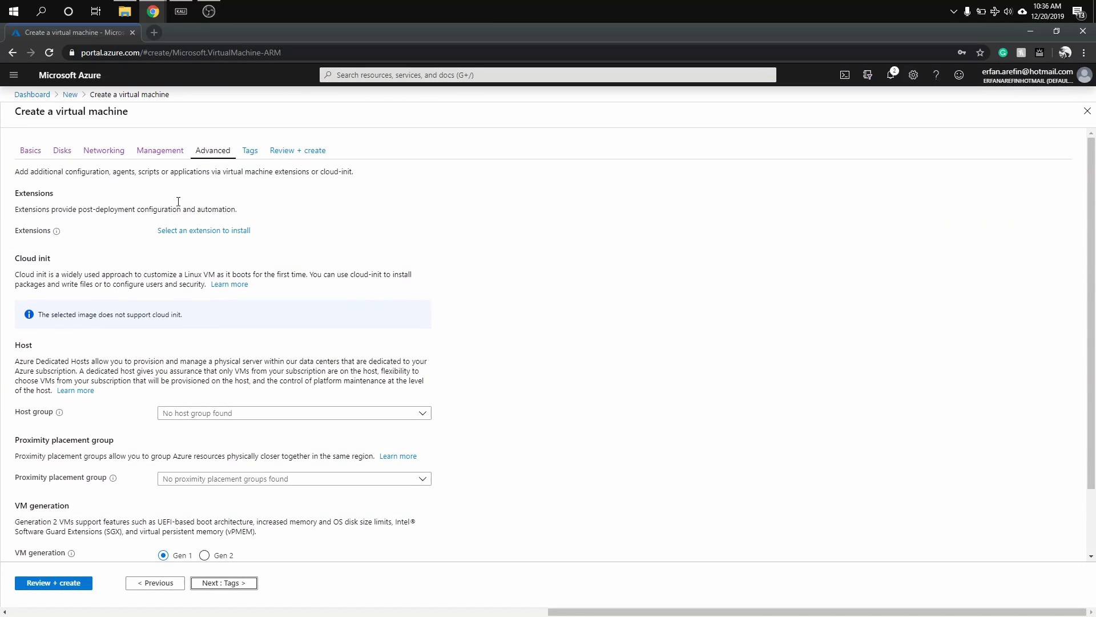
left_click(245, 583)
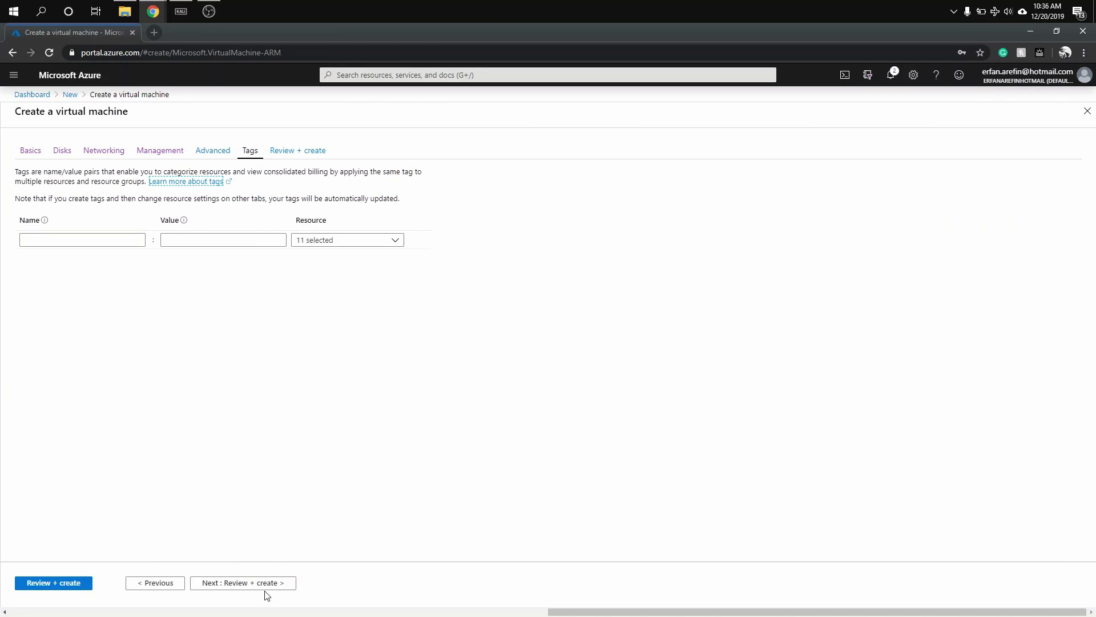
left_click(266, 586)
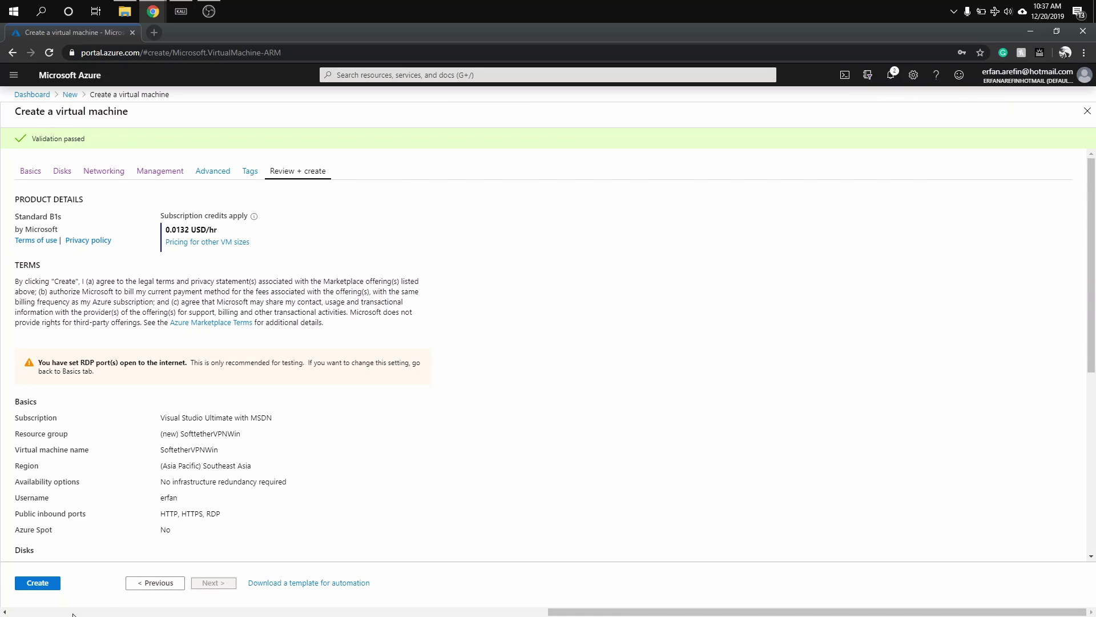
Create the SoftetherVPNWin VM and go to its resource once deployment is complete.
left_click(45, 587)
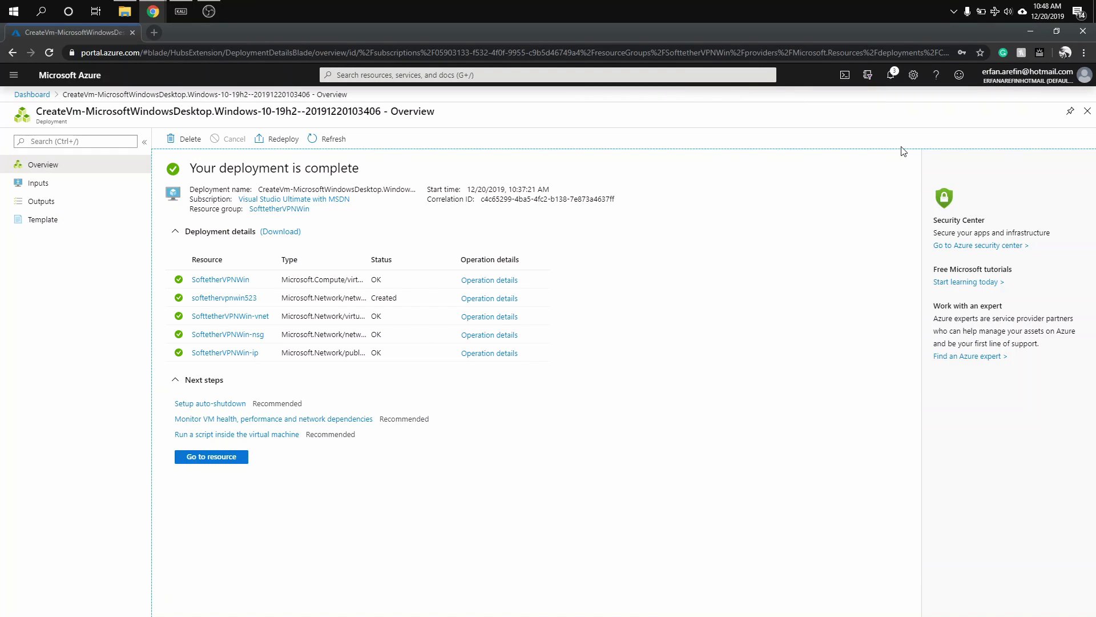
left_click(199, 458)
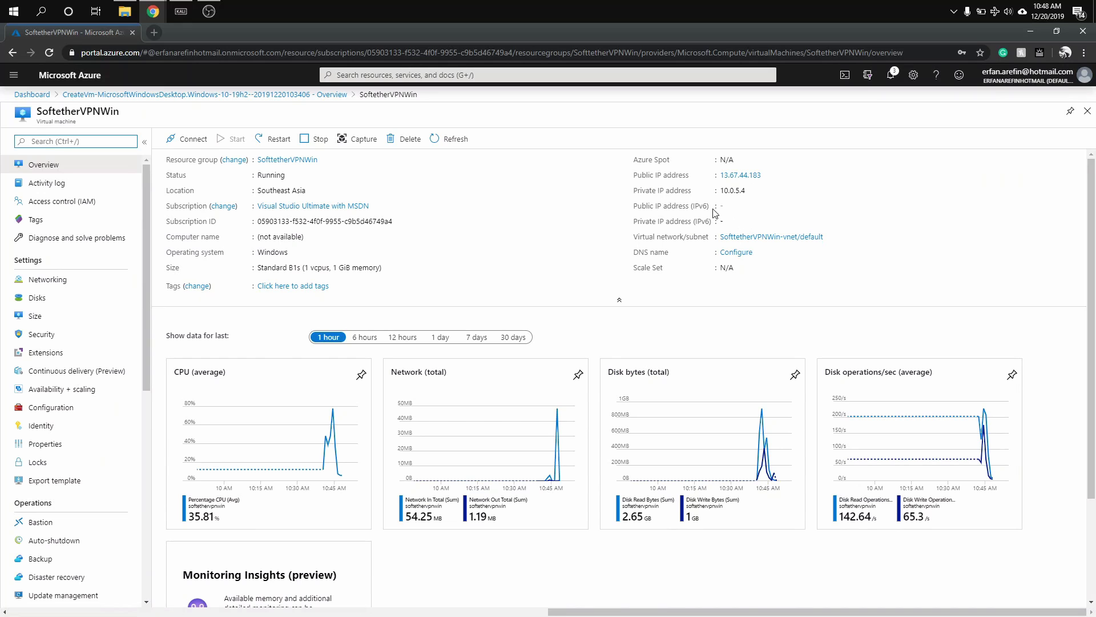
Download SoftetherVPNWin.rdp for port 3389 via Connect > RDP, then close the Connect blade.
mouse_move(767, 180)
left_click(202, 145)
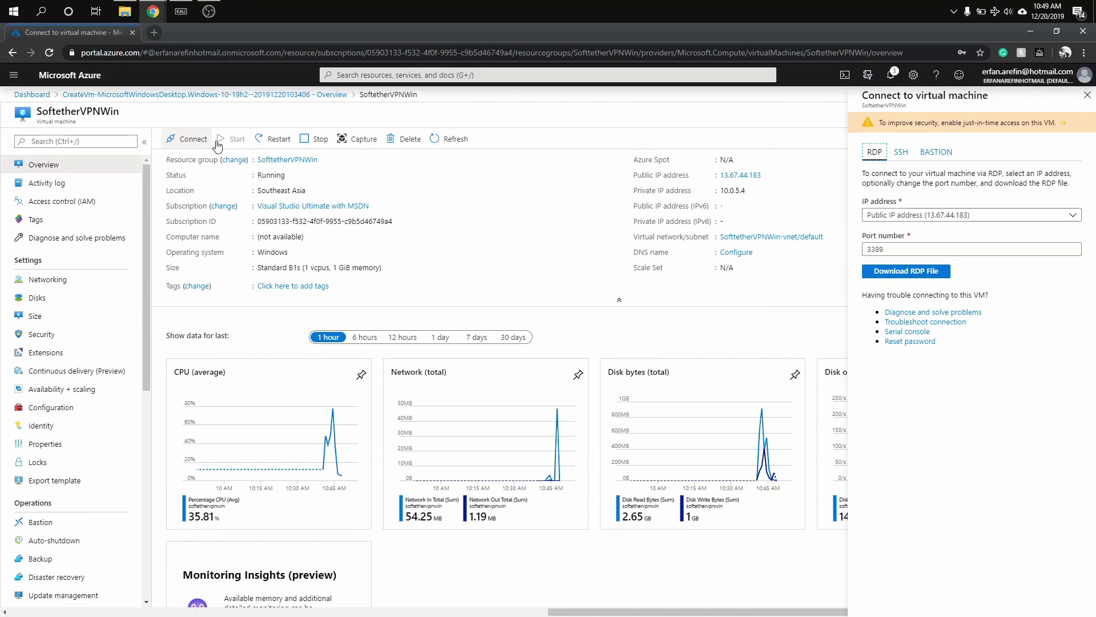
left_click(891, 279)
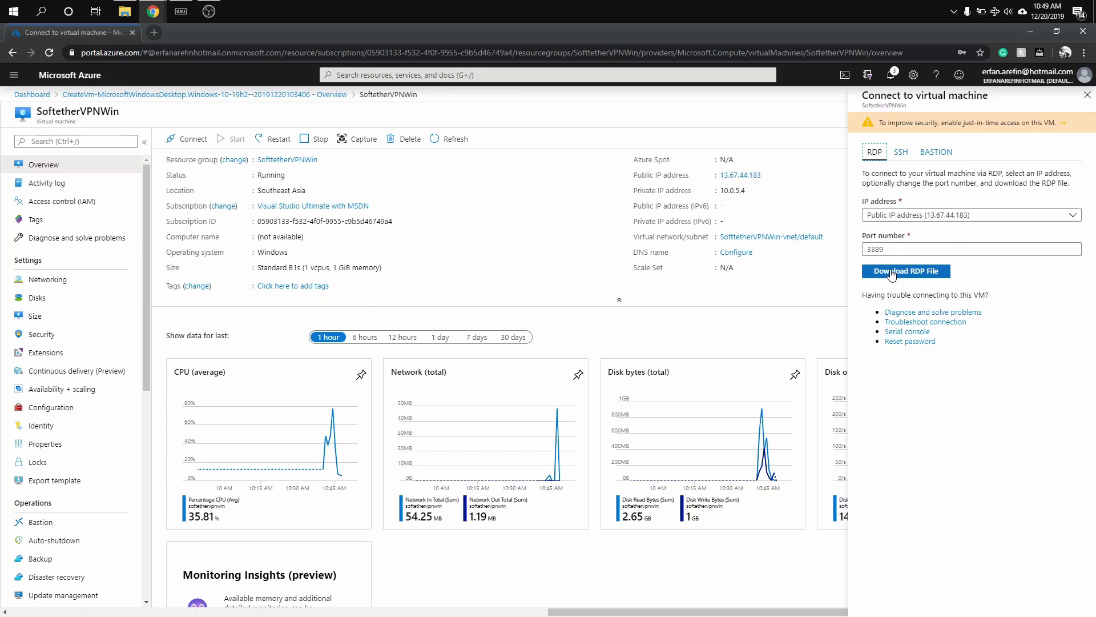
left_click(892, 272)
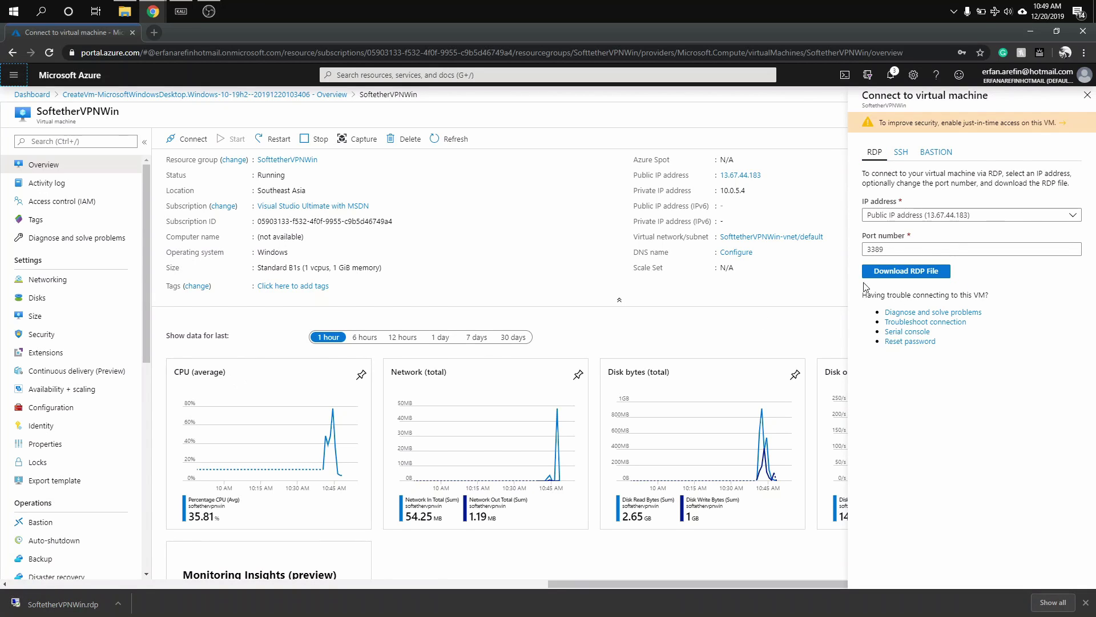
left_click(1086, 96)
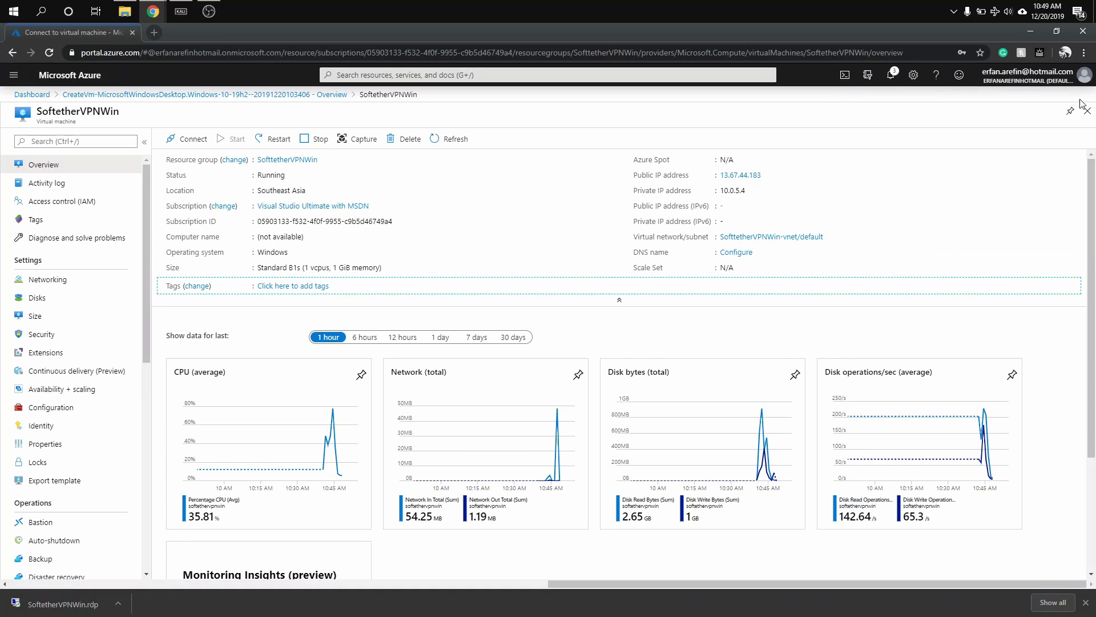
Open SoftetherVPNWin.rdp, connect past the publisher warning, and choose a different sign-in account.
left_click(67, 607)
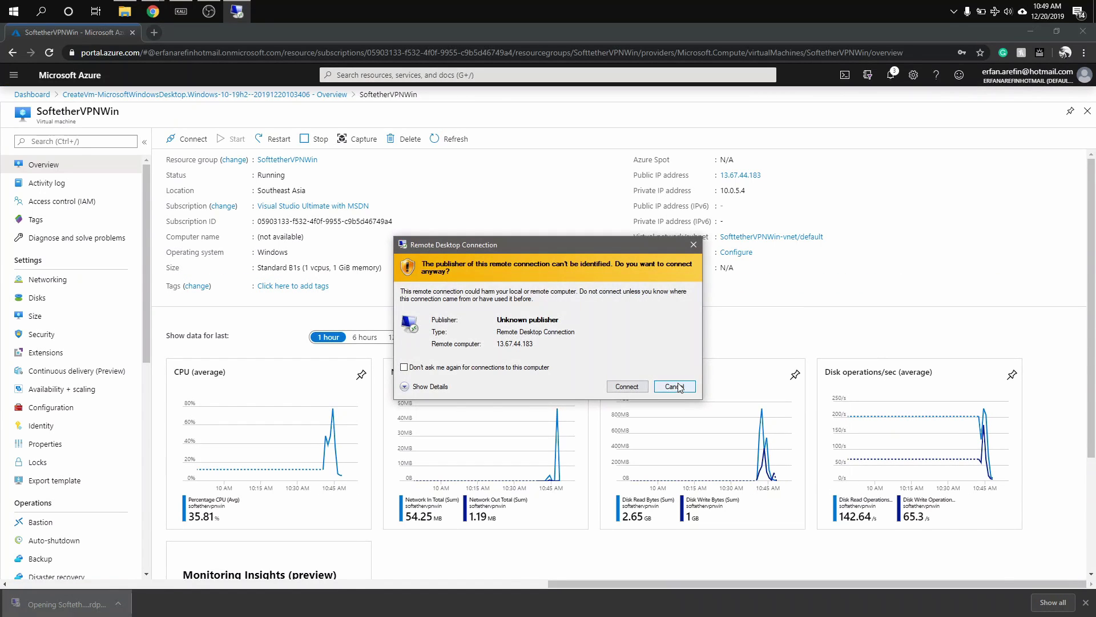
left_click(627, 387)
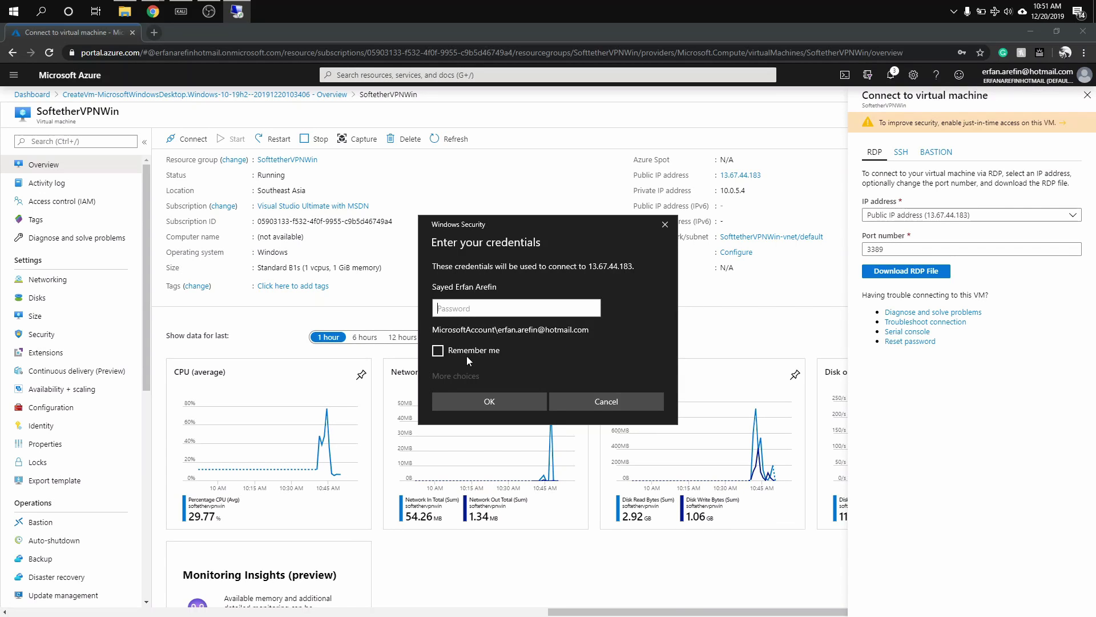
left_click(462, 377)
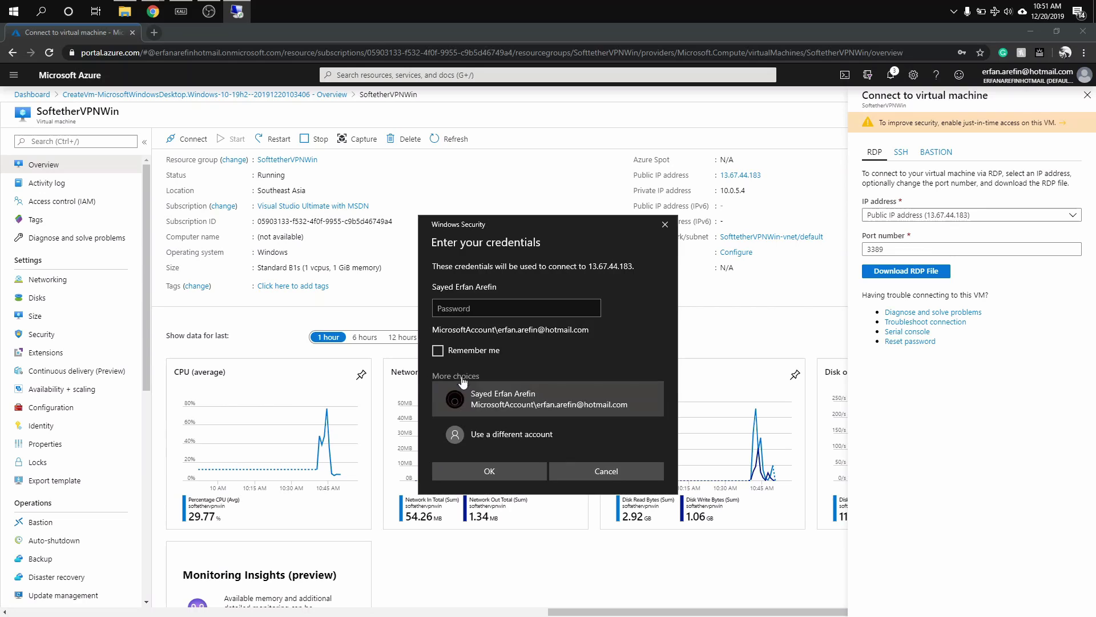
left_click(491, 437)
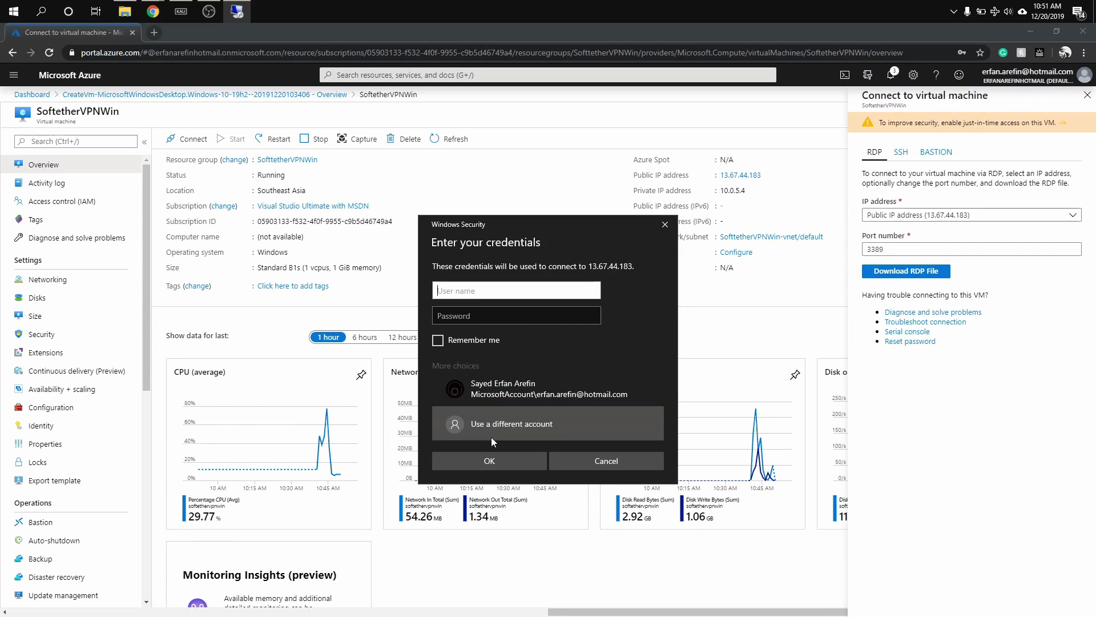
Enter the administrator username and password, then accept the unverified certificate to connect.
type("erfan")
key("Tab")
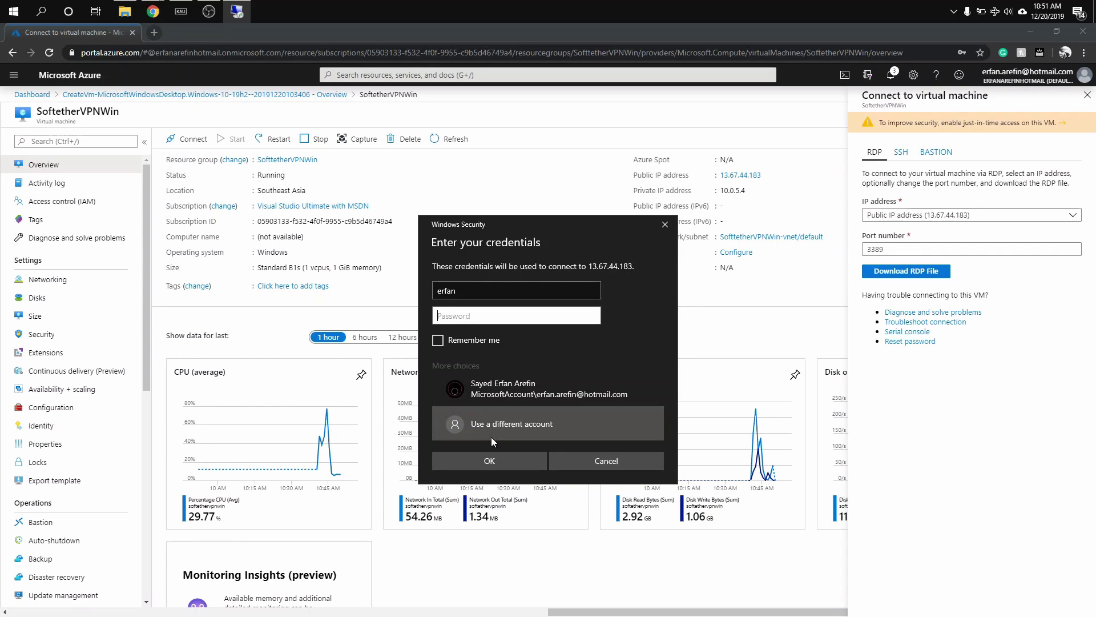
type("••••••••••••")
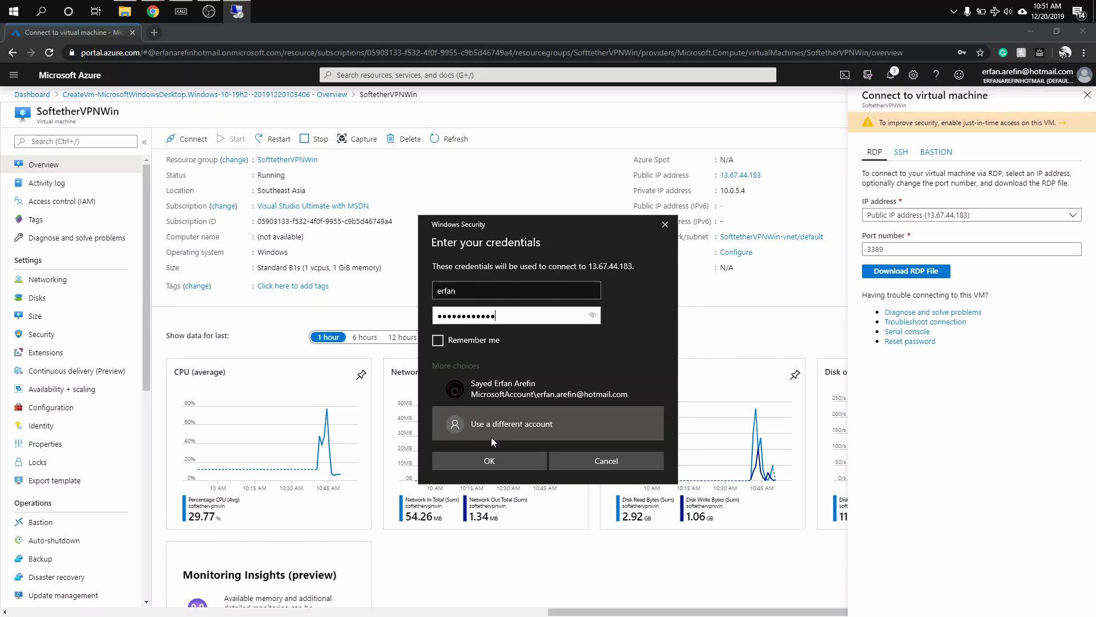
left_click(498, 460)
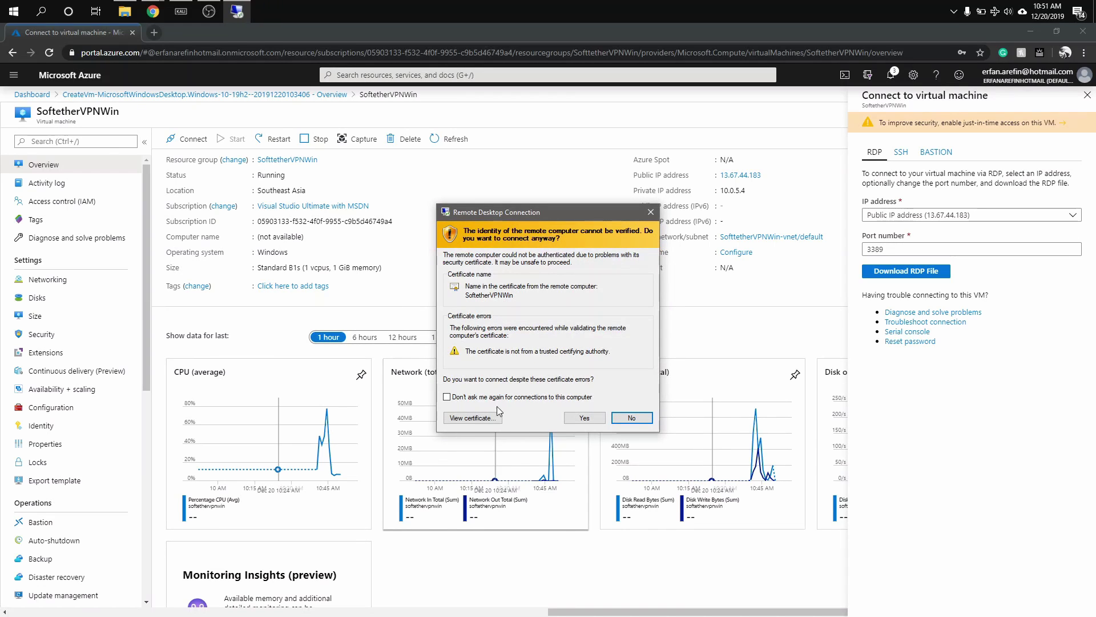
left_click(581, 418)
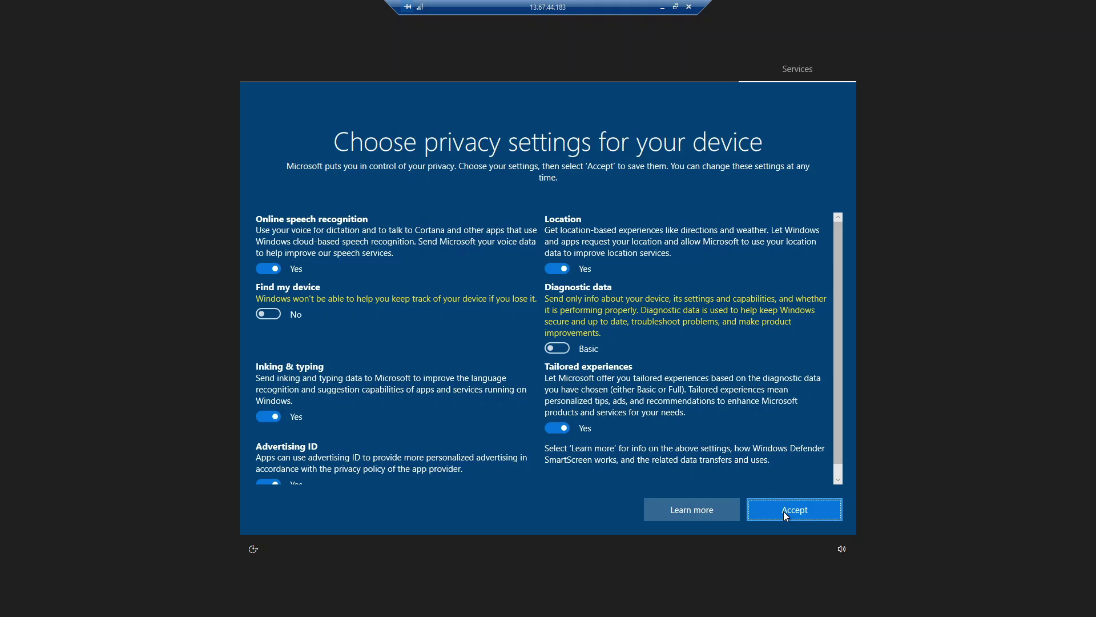
Accept the VM's Windows privacy settings and keep the remote session connected.
left_click(784, 512)
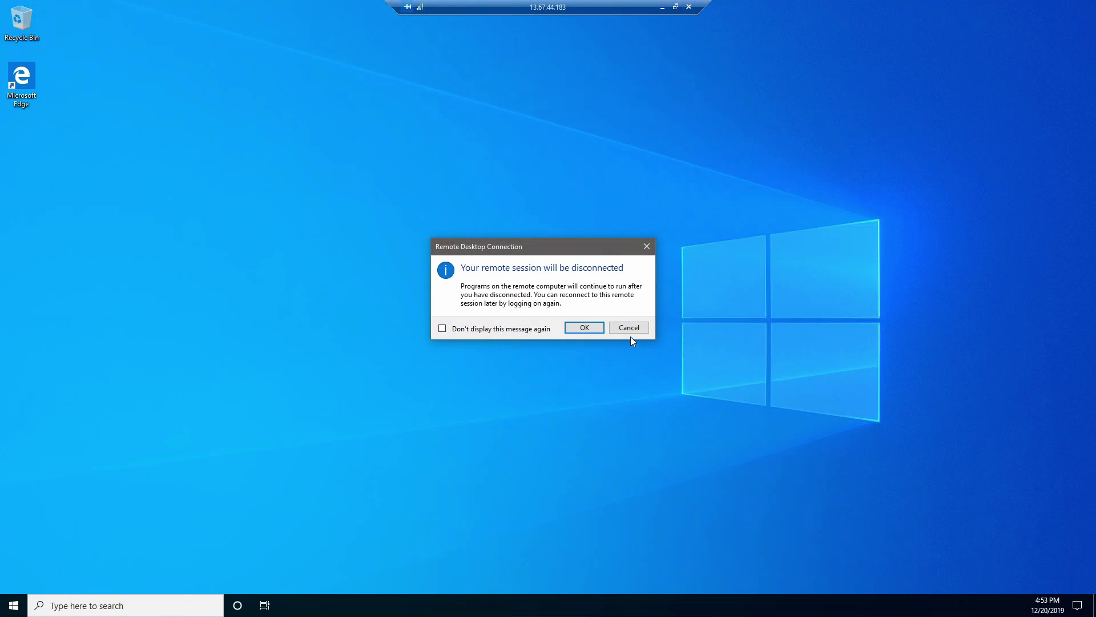
left_click(632, 329)
Minimise the remote session and open the SofttetherVPNWin resource group from Resource groups.
left_click(663, 7)
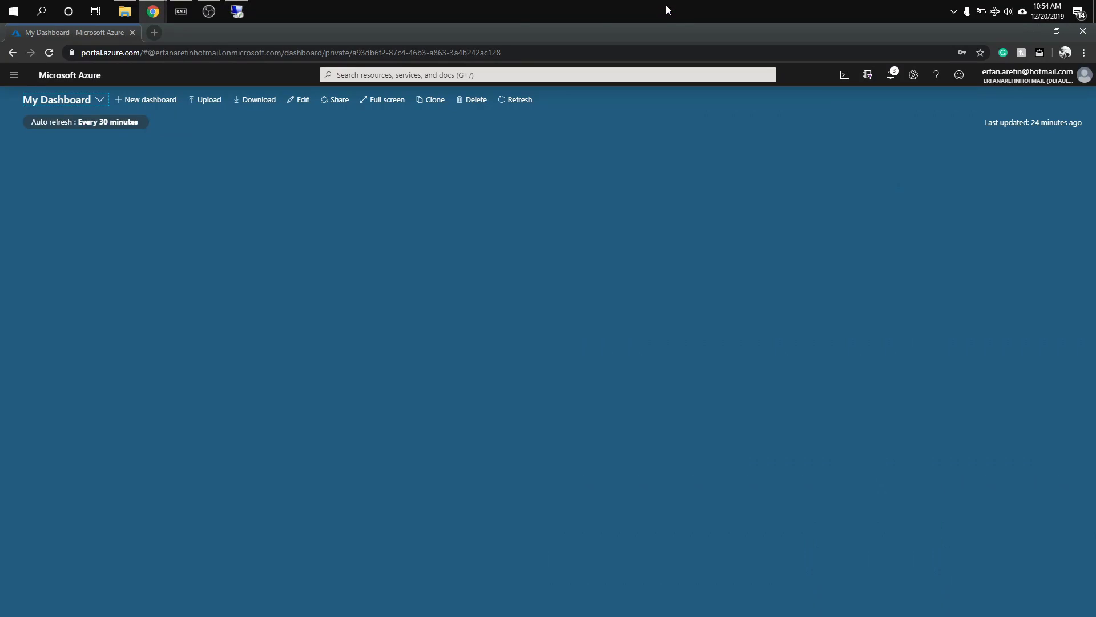
left_click(14, 75)
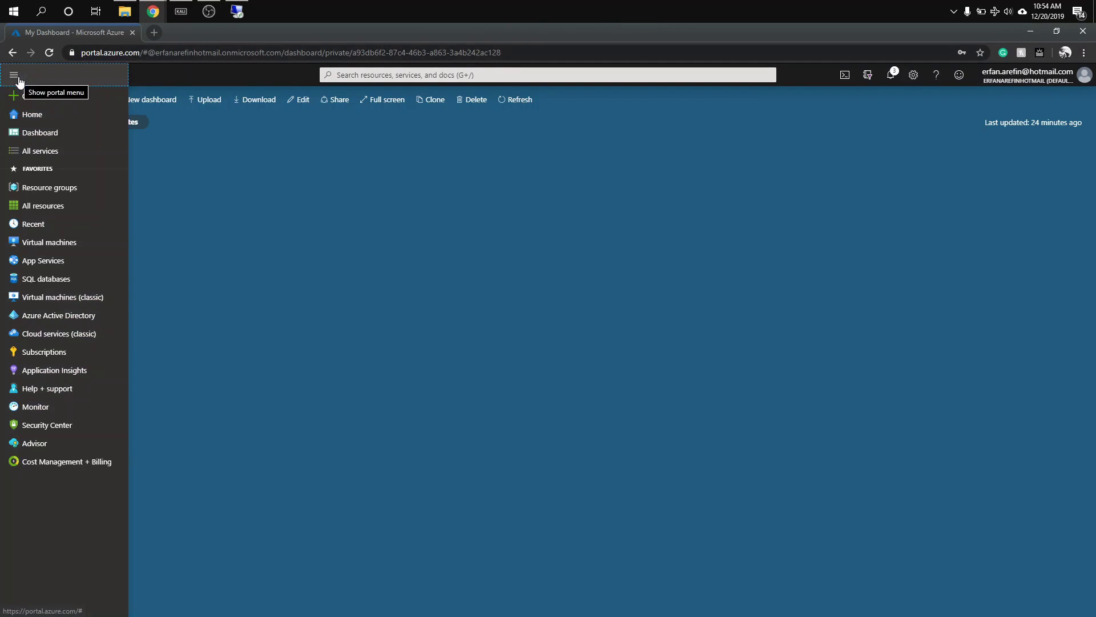
left_click(18, 197)
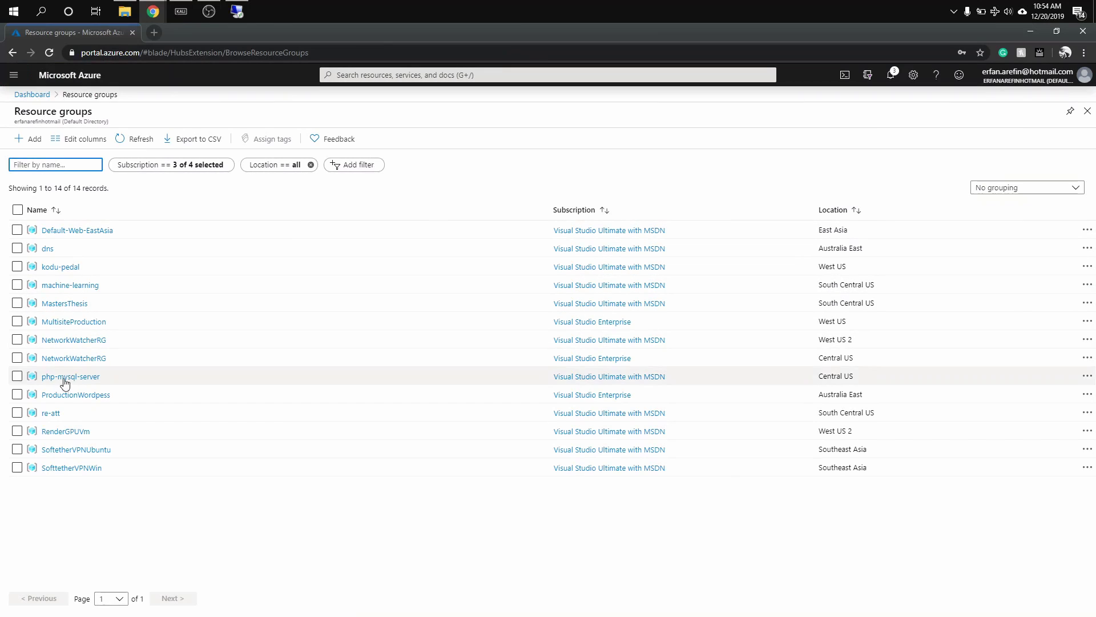
left_click(90, 468)
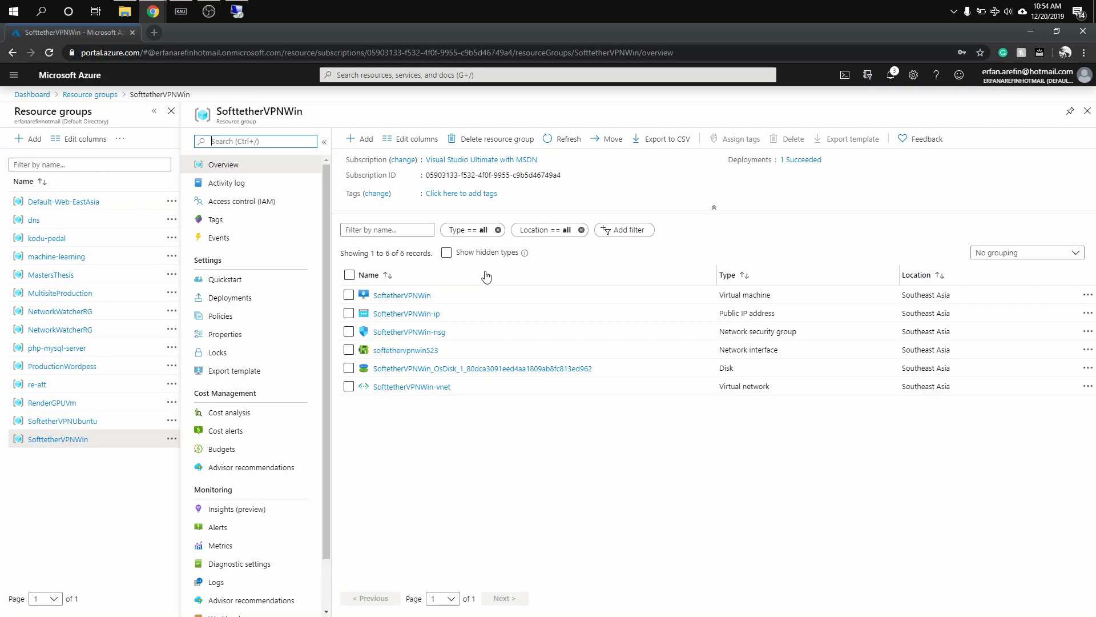
mouse_move(209, 6)
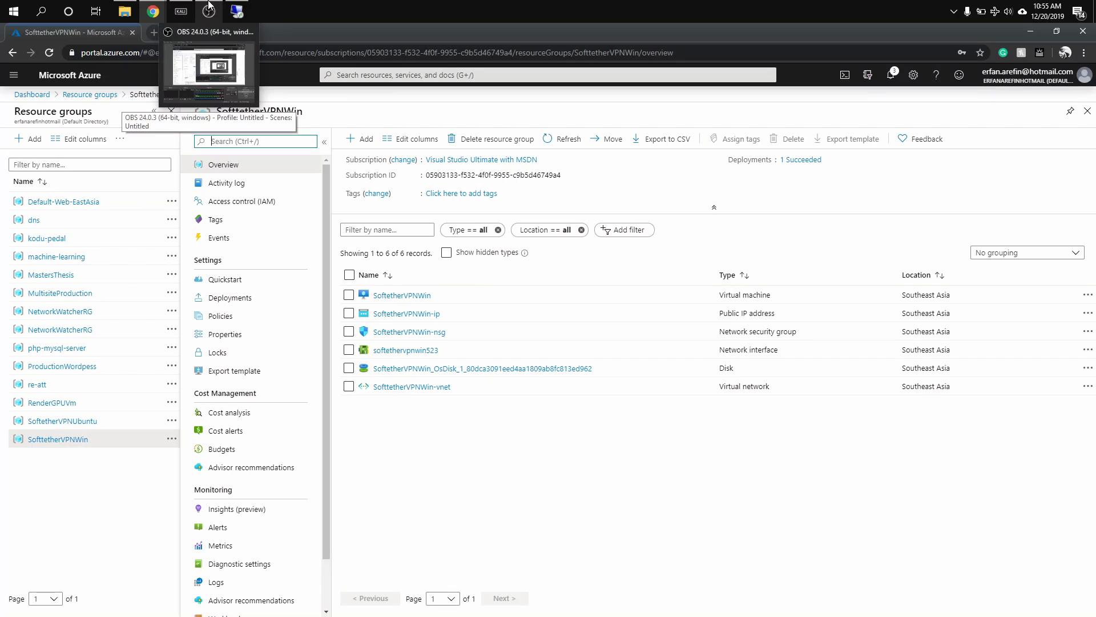